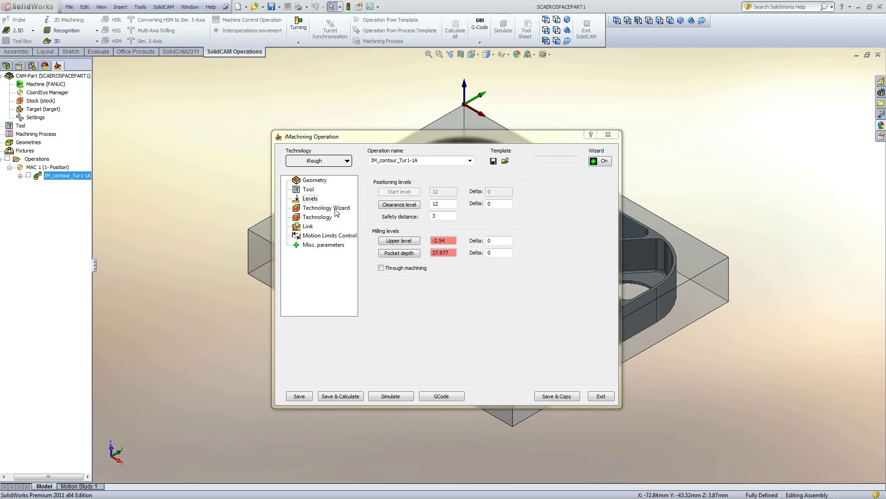
Step: Set the iRough operation's milling levels to an upper level of 0 and a pocket depth of 30
{"action": "left_click", "coordinate": [335, 210]}
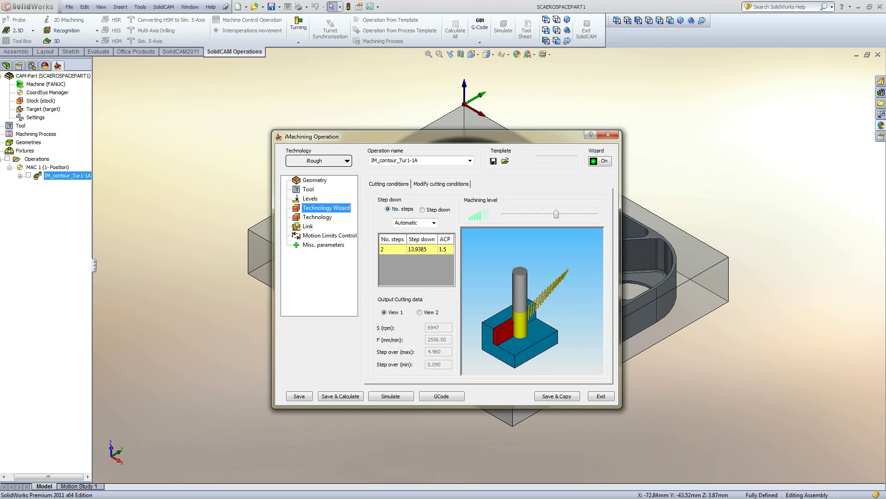
{"action": "left_click", "coordinate": [310, 198]}
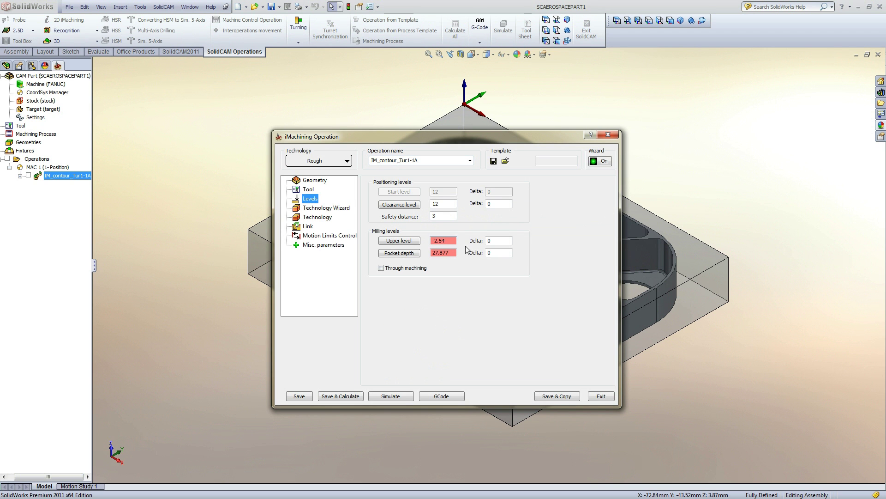
{"action": "left_click_drag", "start_coordinate": [448, 240], "coordinate": [416, 243]}
{"action": "type", "text": "0"}
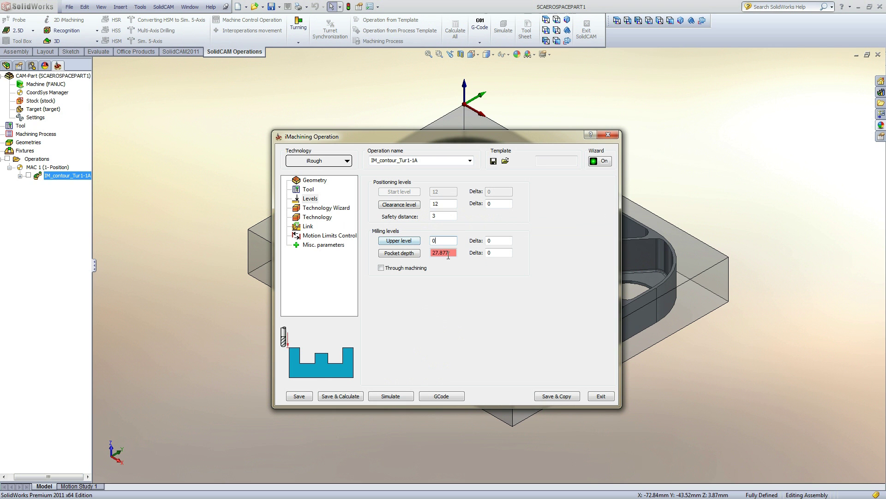
{"action": "left_click", "coordinate": [450, 254]}
{"action": "double_click", "coordinate": [450, 254]}
{"action": "type", "text": "30"}
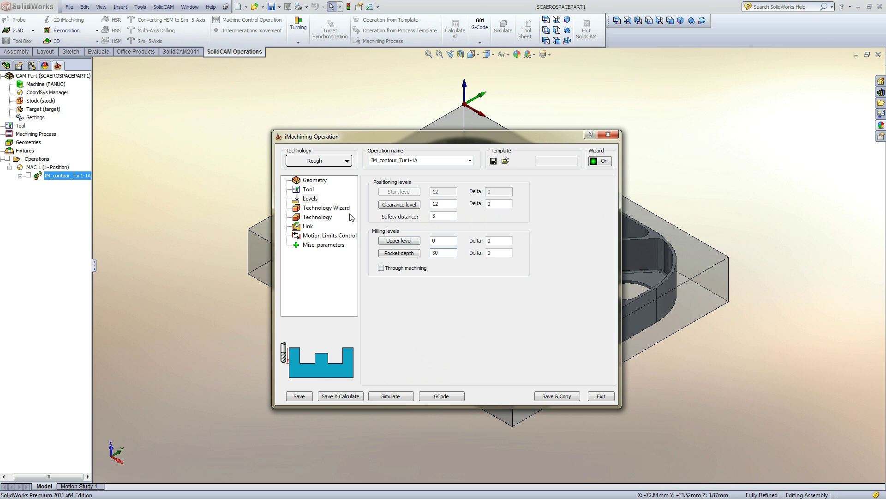
Step: Calculate the operation with the automatic step down from the Technology Wizard and simulate the pocket toolpath
{"action": "left_click", "coordinate": [340, 211]}
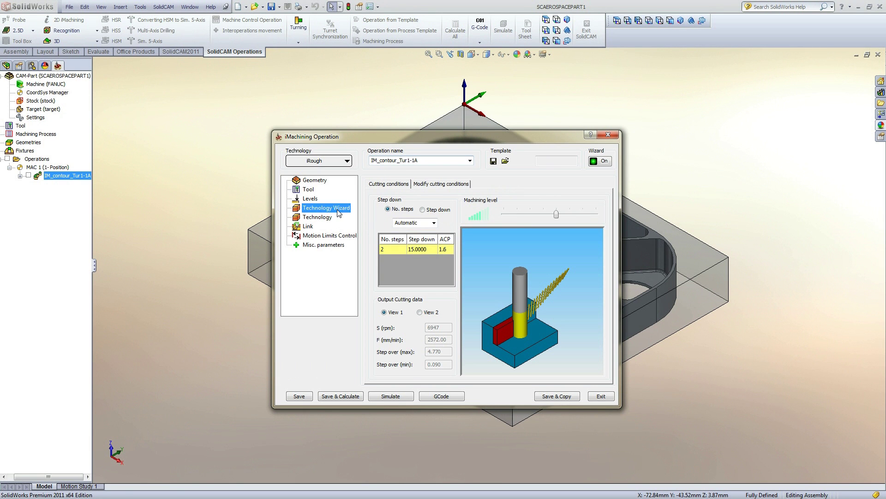
{"action": "left_click", "coordinate": [338, 212]}
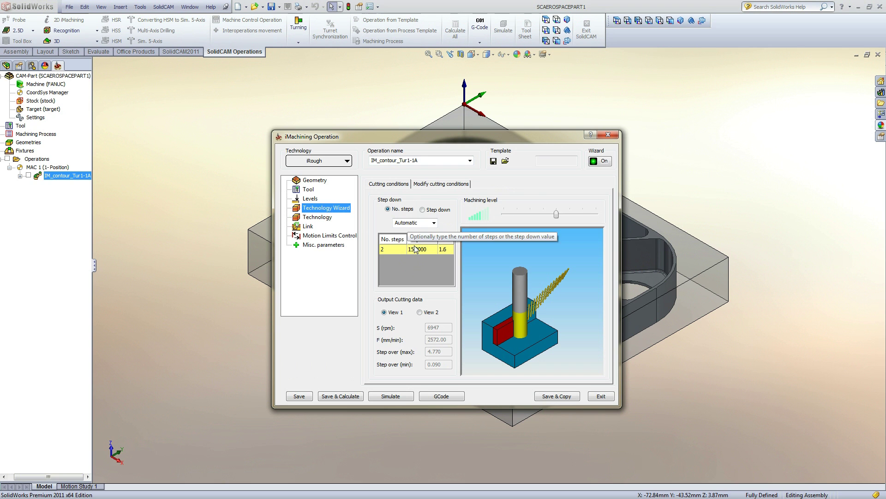
{"action": "left_click", "coordinate": [337, 397]}
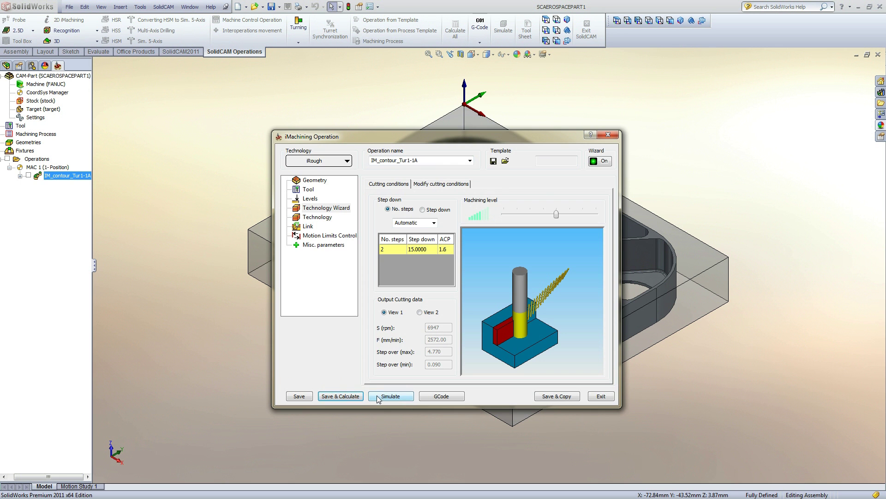
{"action": "left_click", "coordinate": [390, 395]}
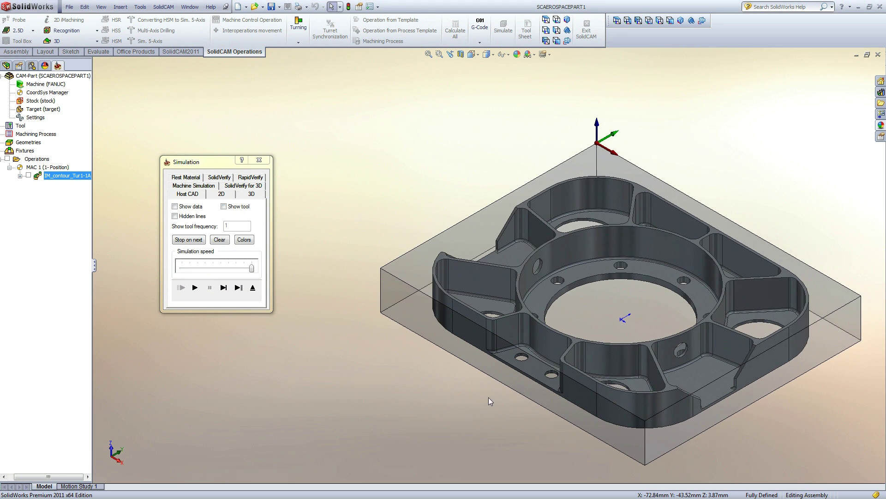
{"action": "scroll", "coordinate": [490, 305], "scroll_direction": "down", "scroll_amount": 5}
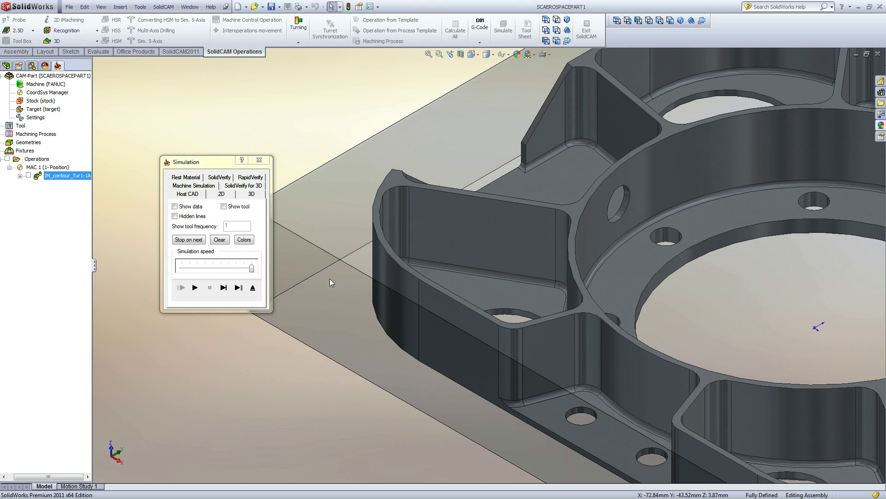
{"action": "left_click", "coordinate": [194, 287]}
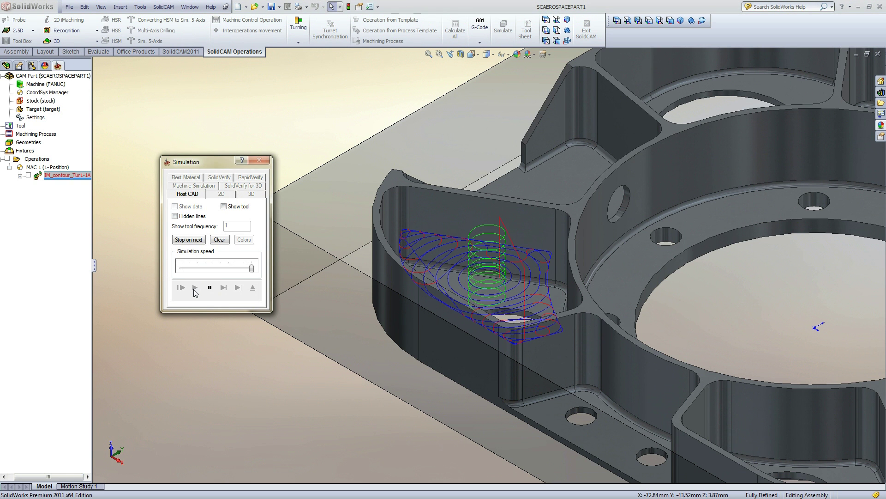
{"action": "left_click", "coordinate": [252, 290]}
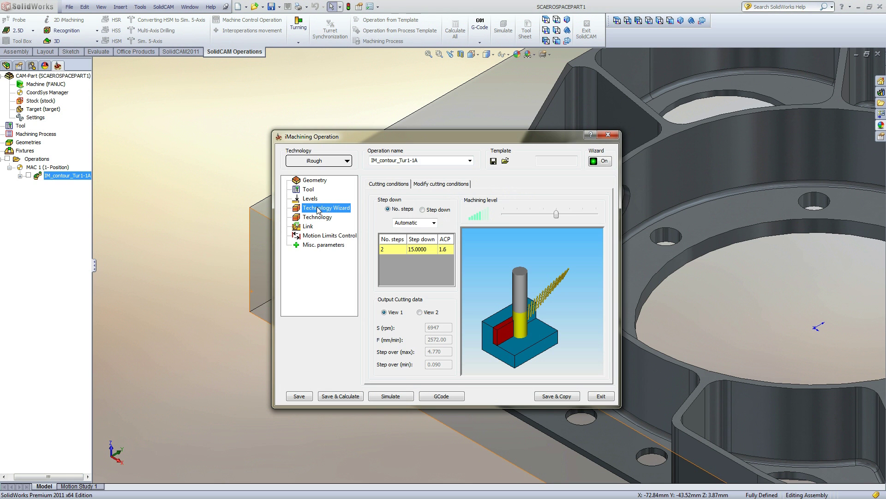
Step: Recalculate the operation with the number of steps set to 4 and simulate the resulting toolpath
{"action": "left_click", "coordinate": [416, 223]}
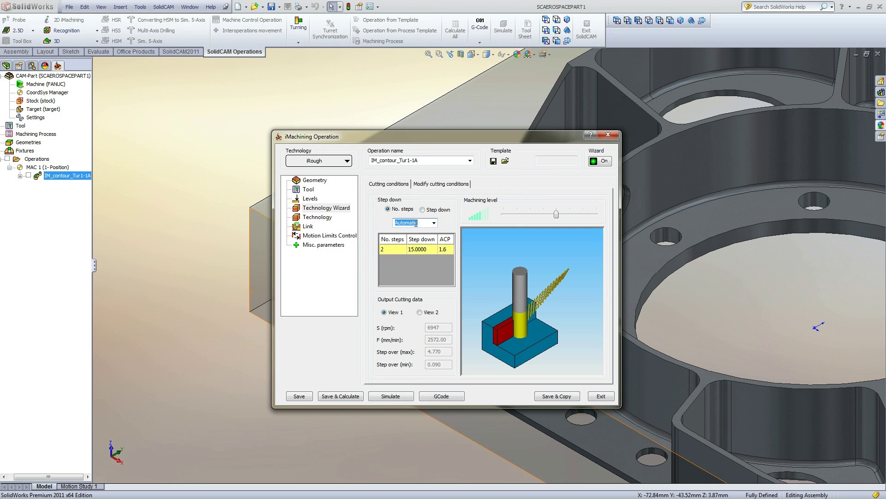
{"action": "type", "text": "4"}
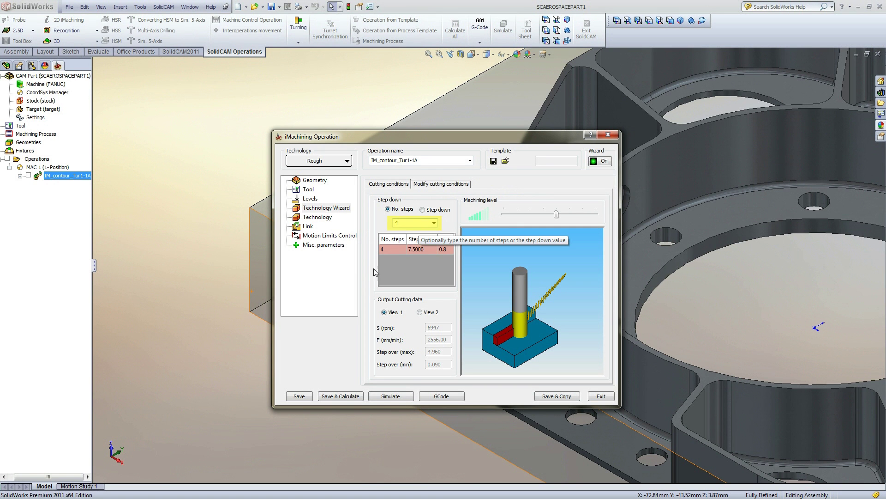
{"action": "left_click", "coordinate": [341, 396]}
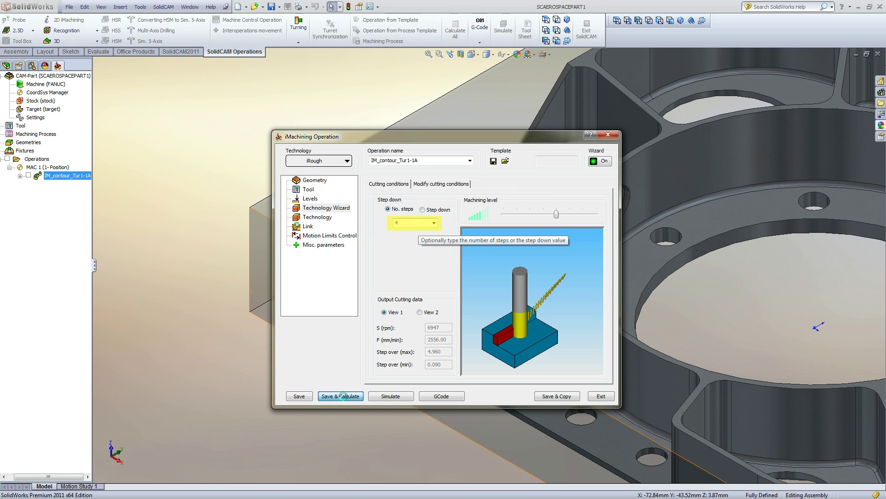
{"action": "left_click", "coordinate": [390, 397]}
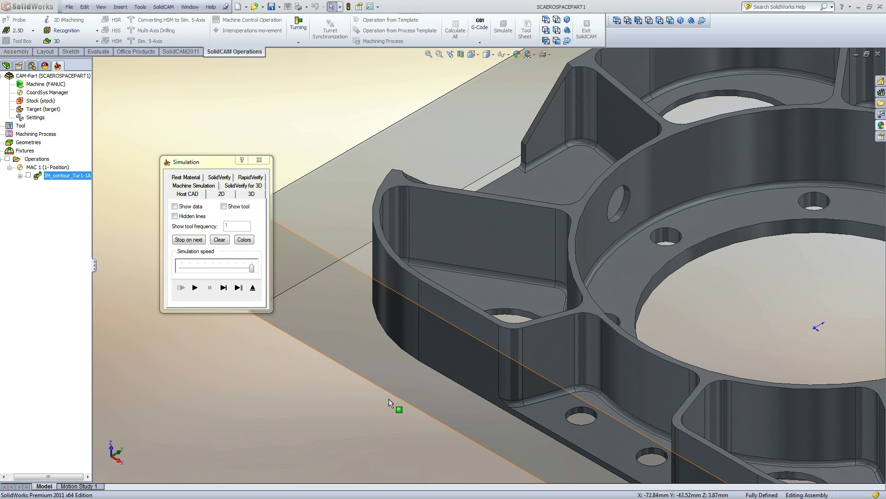
{"action": "left_click", "coordinate": [196, 287]}
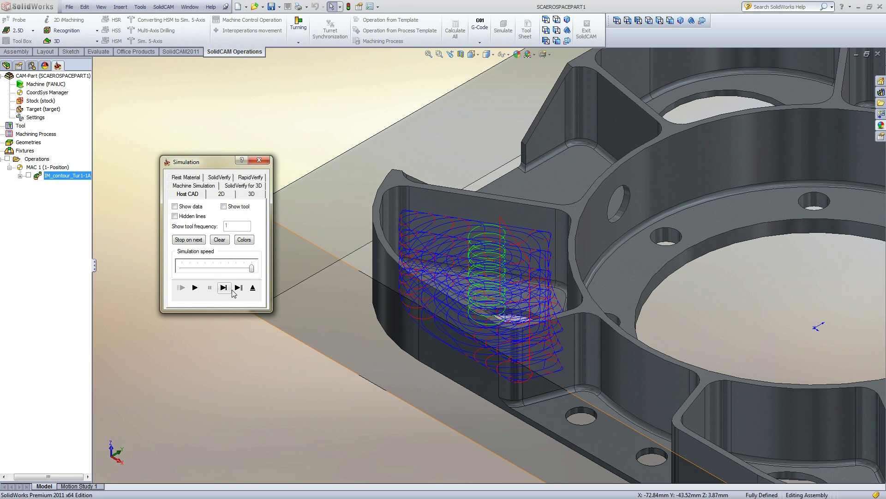
{"action": "left_click", "coordinate": [252, 288]}
Step: Reset the number of steps to Automatic and define the cutting depth by a step down value of 3
{"action": "left_click", "coordinate": [434, 223]}
{"action": "left_click", "coordinate": [427, 232]}
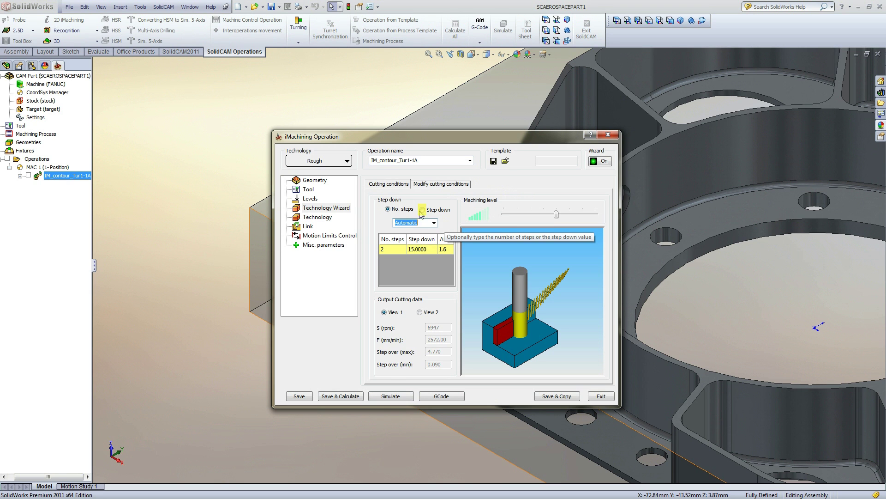
{"action": "left_click", "coordinate": [422, 209]}
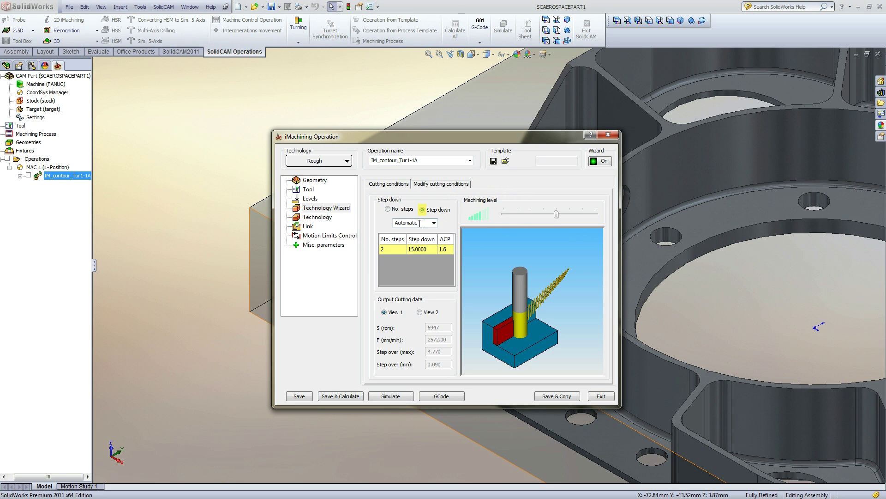
{"action": "left_click", "coordinate": [420, 224]}
{"action": "type", "text": "3"}
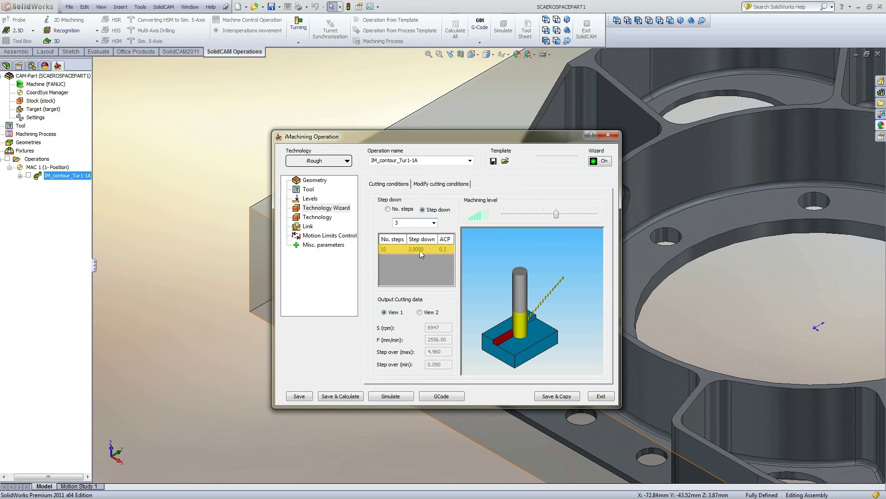
Step: Save and recalculate the operation with the step down of 3 and play its toolpath simulation
{"action": "left_click", "coordinate": [350, 396]}
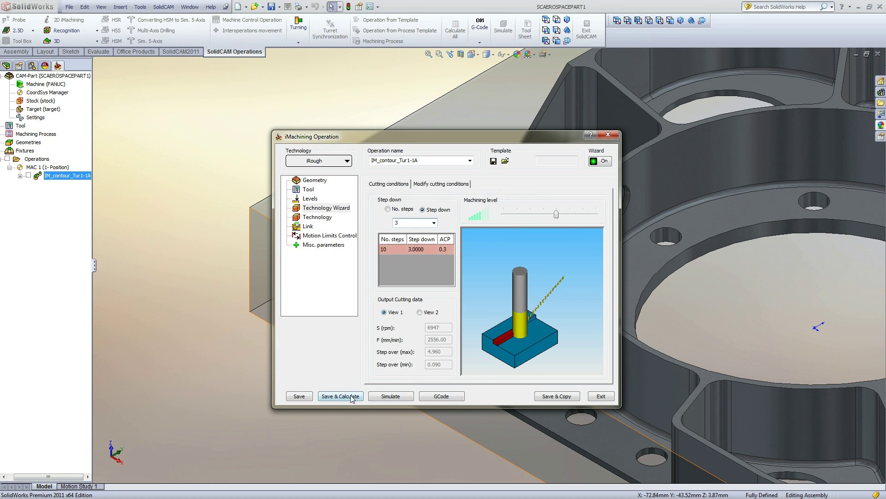
{"action": "left_click", "coordinate": [379, 397]}
{"action": "left_click", "coordinate": [196, 287]}
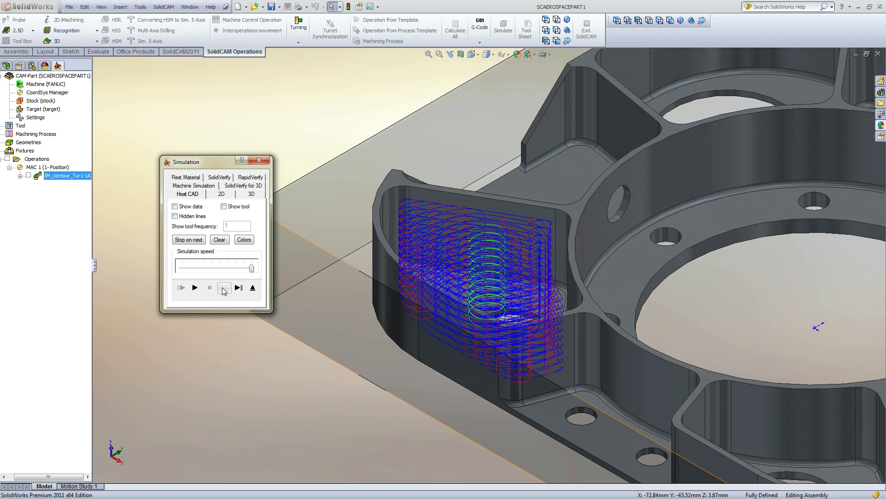
{"action": "left_click", "coordinate": [253, 288]}
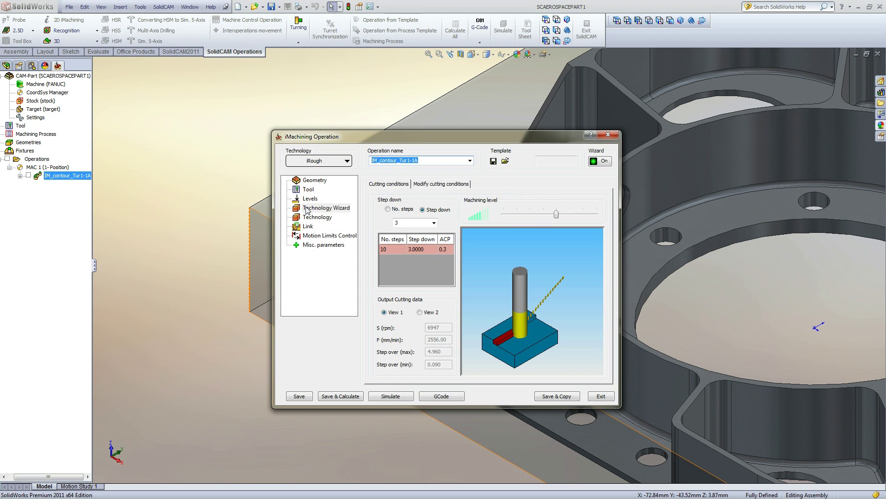
Step: Recalculate the operation with the step down value set to 30 and simulate the full-depth toolpath
{"action": "double_click", "coordinate": [404, 223]}
{"action": "type", "text": "30"}
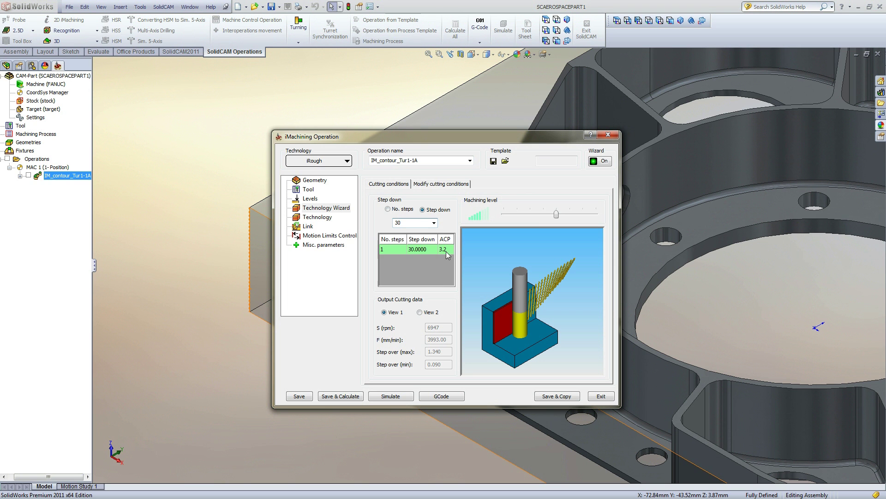
{"action": "left_click", "coordinate": [341, 397]}
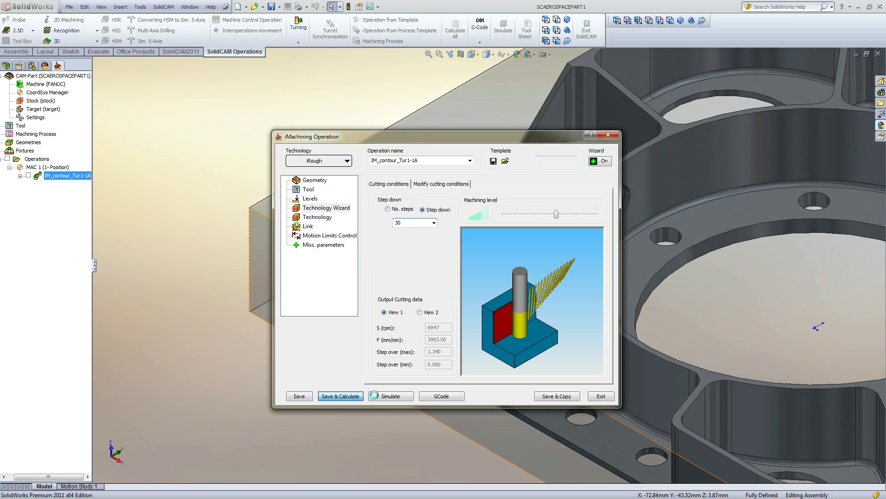
{"action": "left_click", "coordinate": [374, 396]}
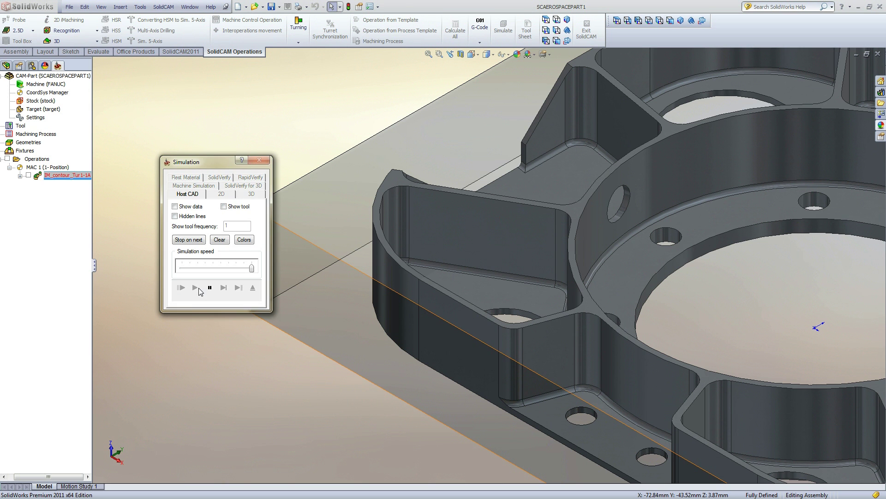
{"action": "left_click", "coordinate": [200, 291]}
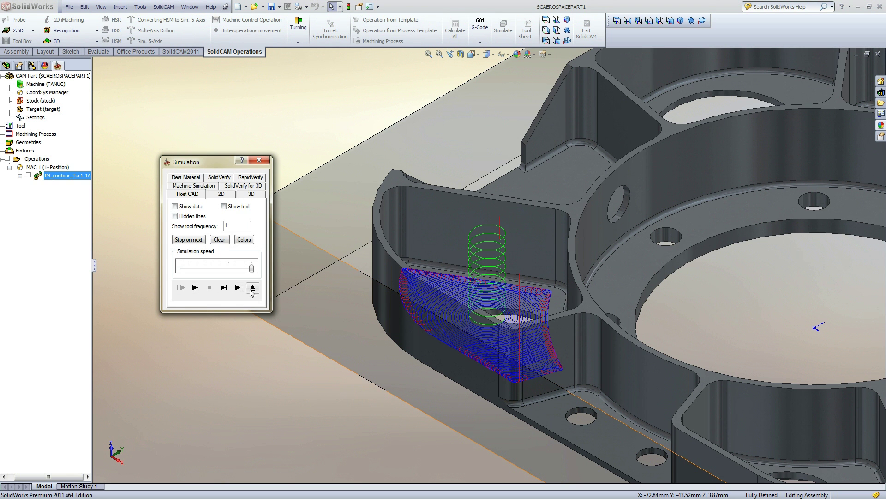
{"action": "left_click", "coordinate": [252, 287]}
Step: Reset the step down value to Automatic and define the cutting by number of steps, set to 1
{"action": "left_click", "coordinate": [434, 223]}
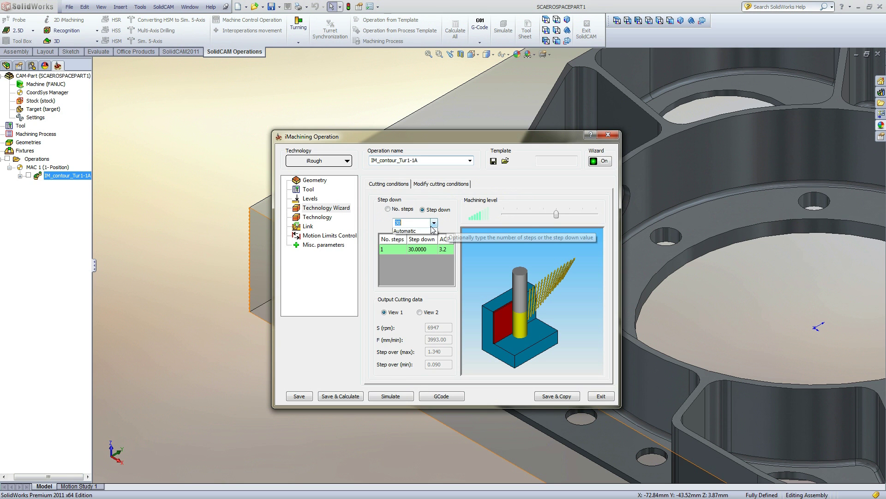
{"action": "left_click", "coordinate": [406, 230]}
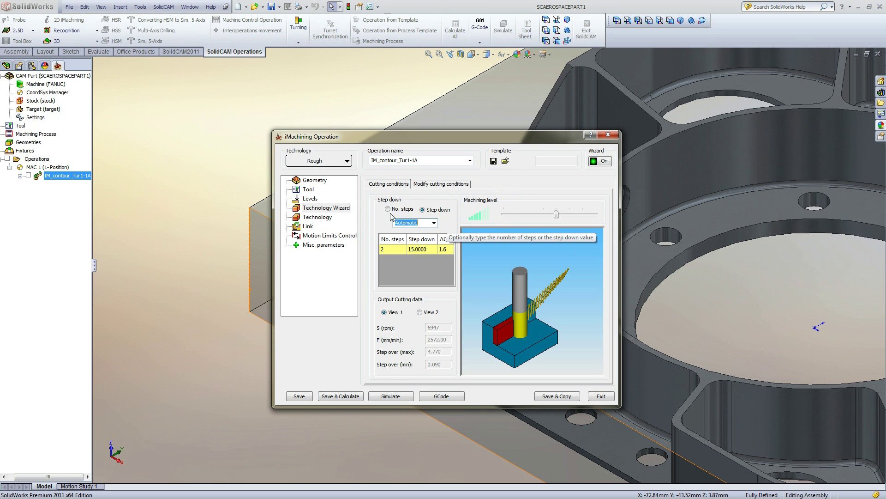
{"action": "double_click", "coordinate": [419, 223]}
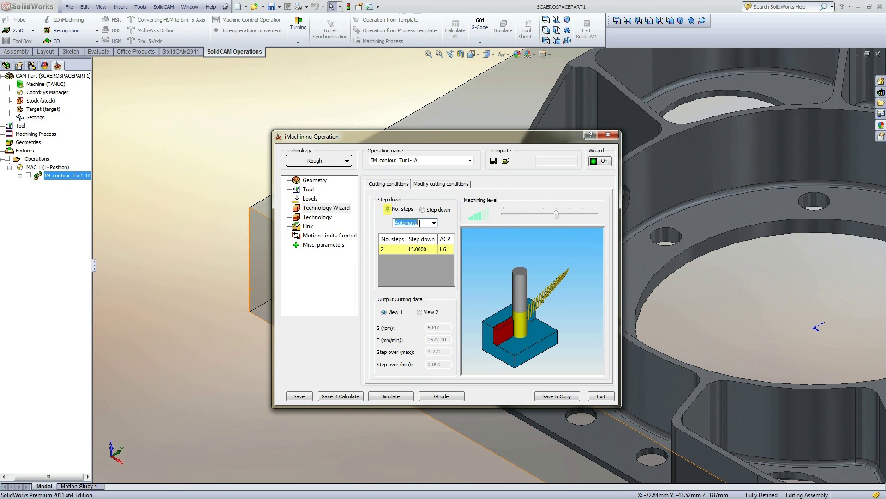
{"action": "type", "text": "1"}
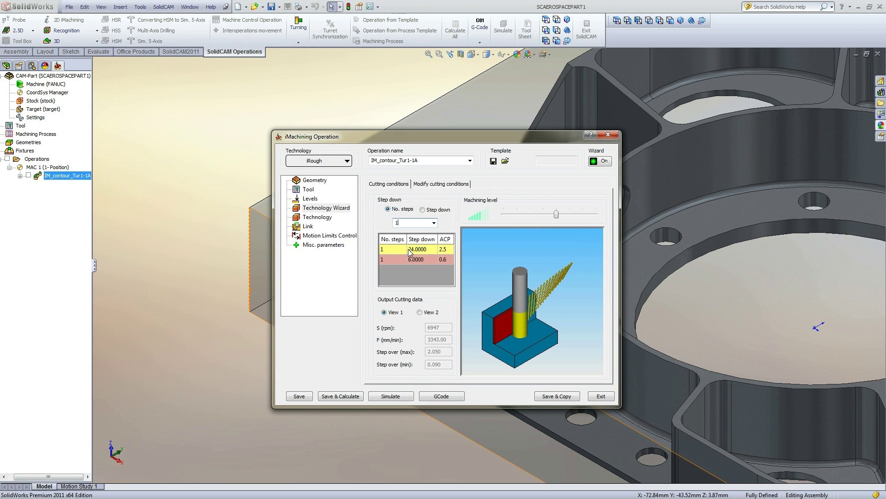
Step: Save and calculate the operation with the number of steps set to 1 and simulate its toolpath
{"action": "left_click", "coordinate": [328, 398]}
{"action": "left_click", "coordinate": [379, 397]}
{"action": "left_click", "coordinate": [195, 288]}
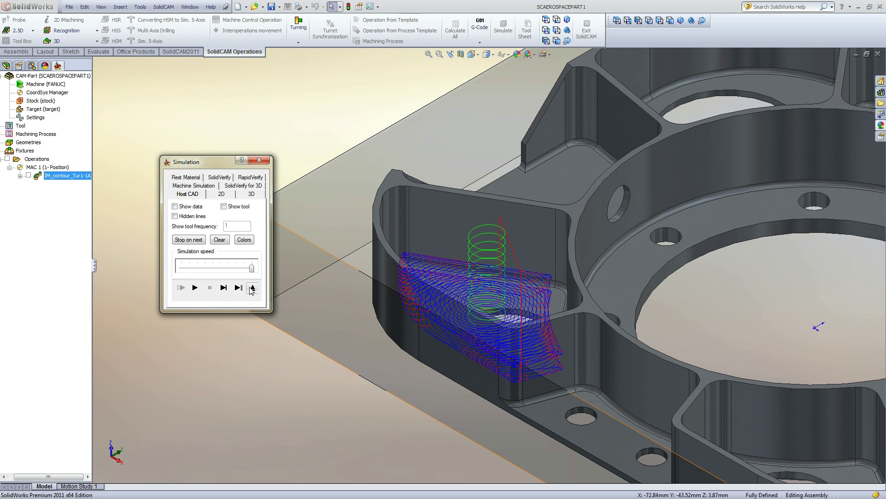
{"action": "left_click", "coordinate": [252, 288]}
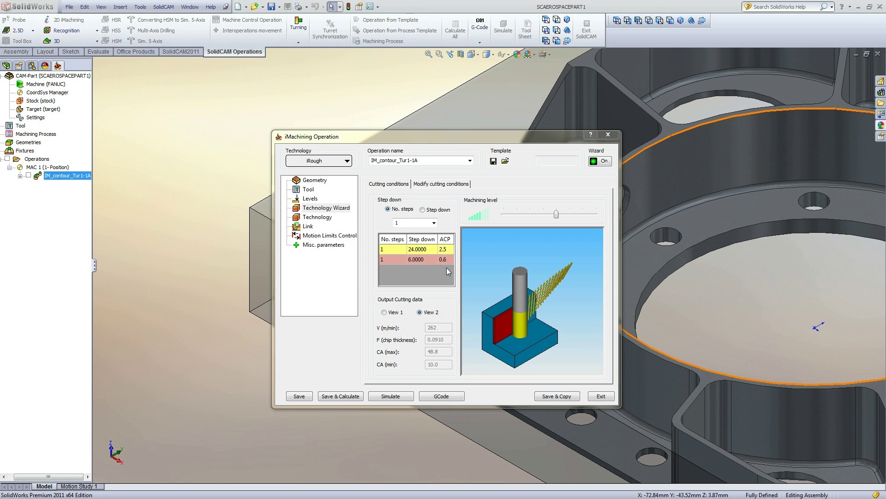
Step: Set the 12 mm end mill's cutting length to 30 mm and reopen the Technology Wizard's cutting conditions
{"action": "left_click", "coordinate": [309, 189]}
{"action": "left_click", "coordinate": [414, 301]}
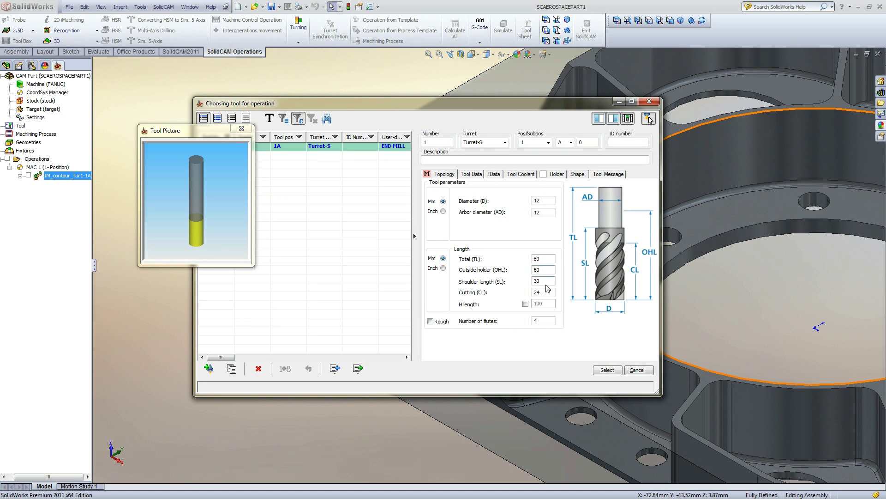
{"action": "double_click", "coordinate": [542, 292]}
{"action": "type", "text": "30"}
{"action": "left_click", "coordinate": [607, 370]}
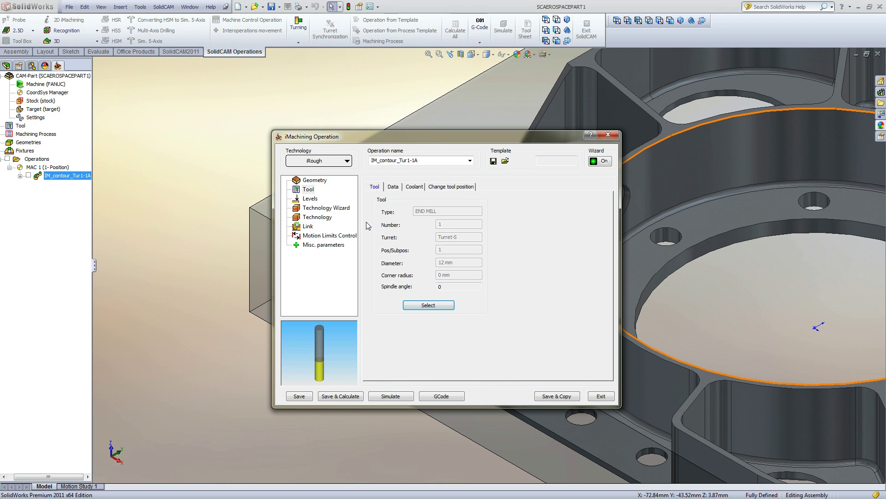
{"action": "left_click", "coordinate": [343, 213]}
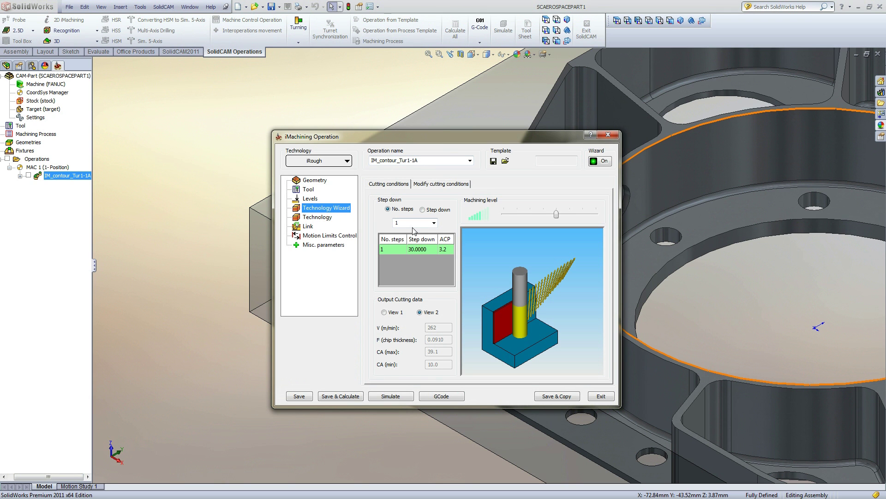
Step: Save and calculate the operation with the 30 mm cutting length, simulate its single-depth toolpath, and return to the operation settings
{"action": "left_click", "coordinate": [353, 395]}
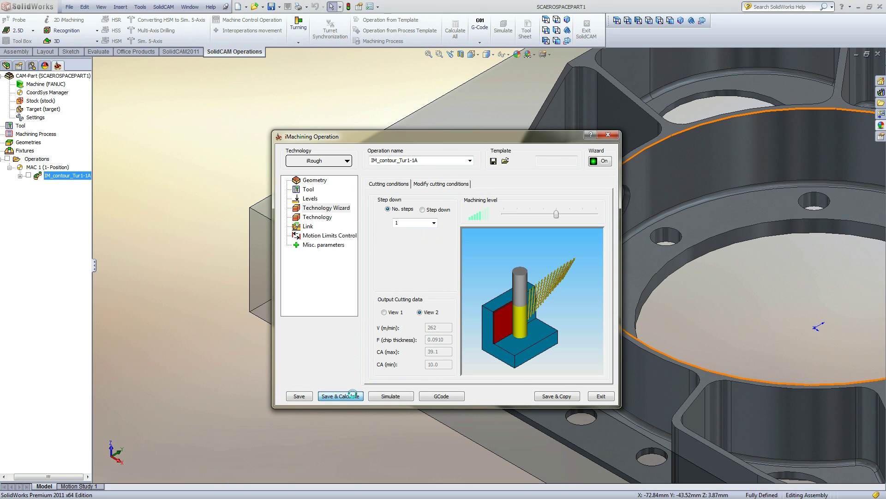
{"action": "left_click", "coordinate": [380, 395]}
{"action": "left_click", "coordinate": [195, 287]}
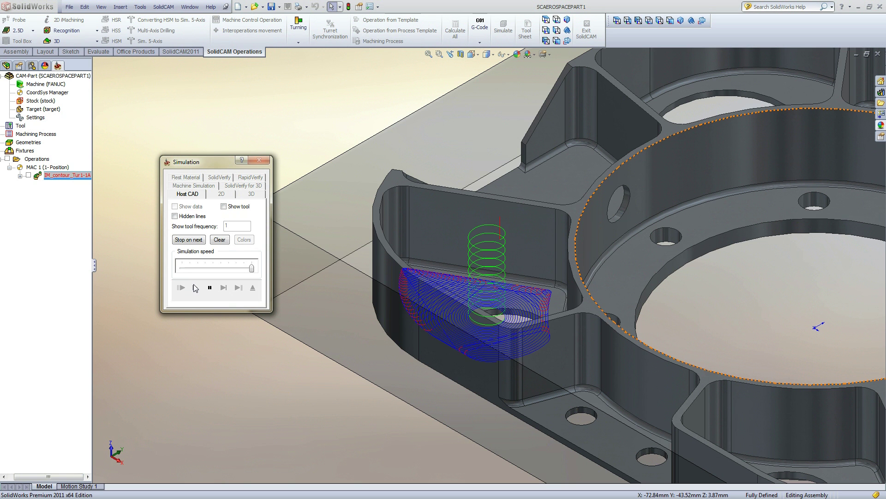
{"action": "left_click", "coordinate": [253, 287]}
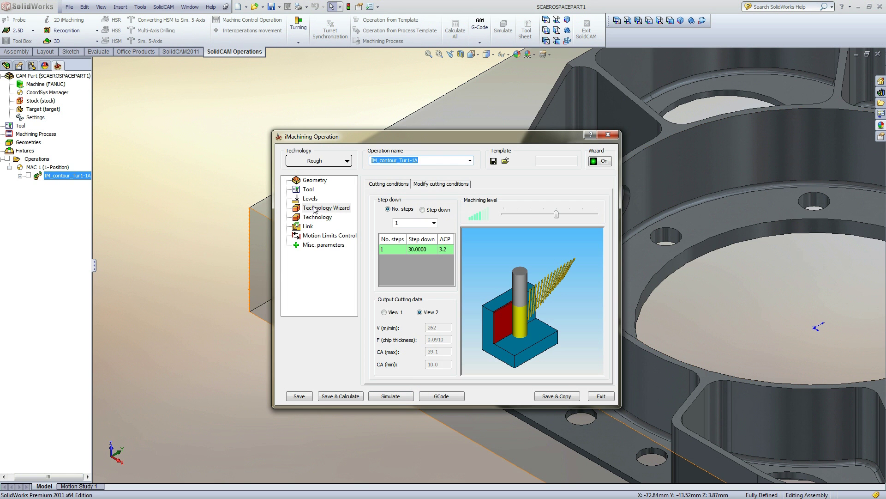
Step: Shorten the 12 mm end mill's cutting length, apply the tool, and reopen the Technology Wizard's cutting conditions
{"action": "left_click", "coordinate": [313, 191]}
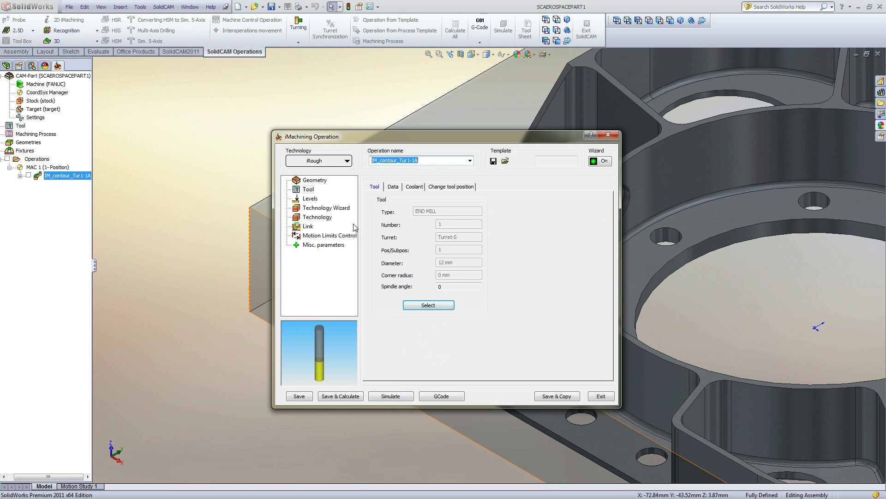
{"action": "left_click", "coordinate": [432, 304]}
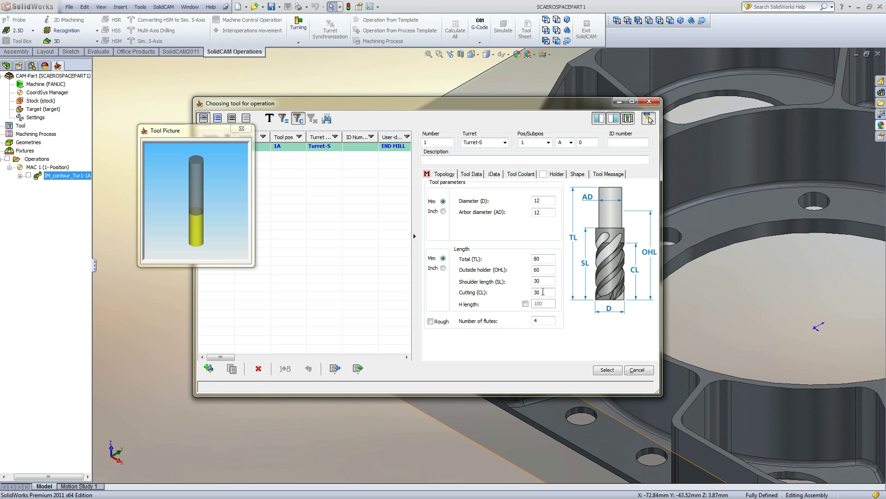
{"action": "double_click", "coordinate": [543, 292]}
{"action": "left_click", "coordinate": [606, 370]}
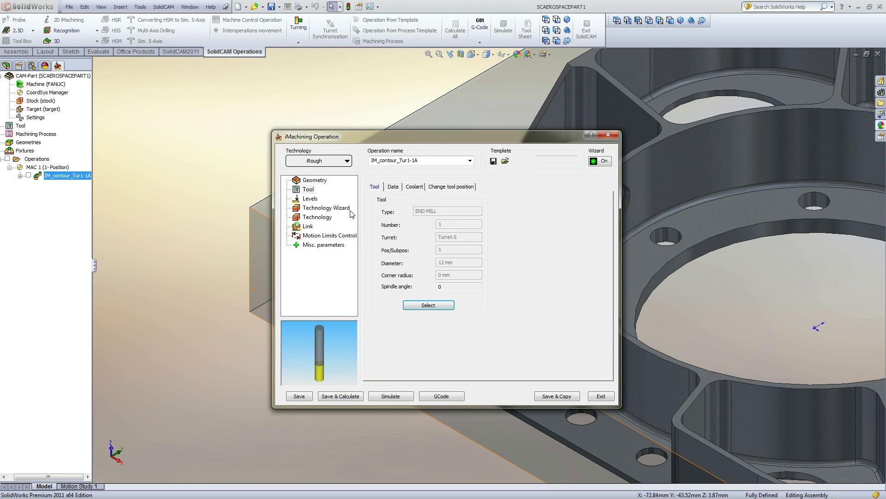
{"action": "left_click", "coordinate": [349, 209]}
Step: Lower the machining level to its minimum with the output cutting data in View 1
{"action": "left_click", "coordinate": [550, 216]}
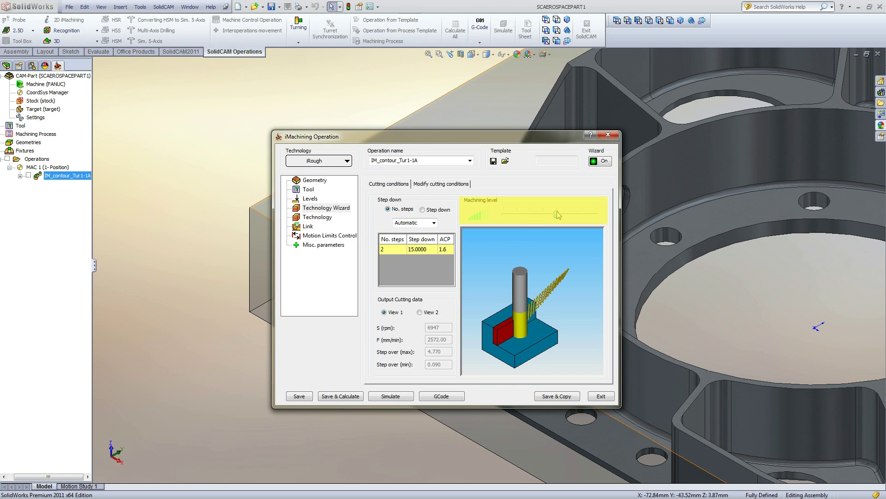
{"action": "key", "text": "Left"}
{"action": "key", "text": "Left"}
{"action": "key", "text": "Left"}
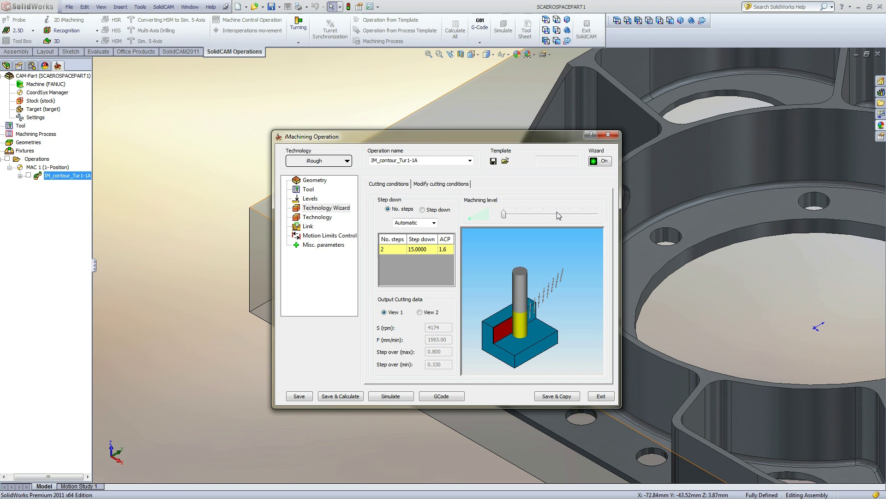
Step: Raise the machining level notch by notch to its maximum, keeping the output cutting data in View 1
{"action": "key", "text": "Right"}
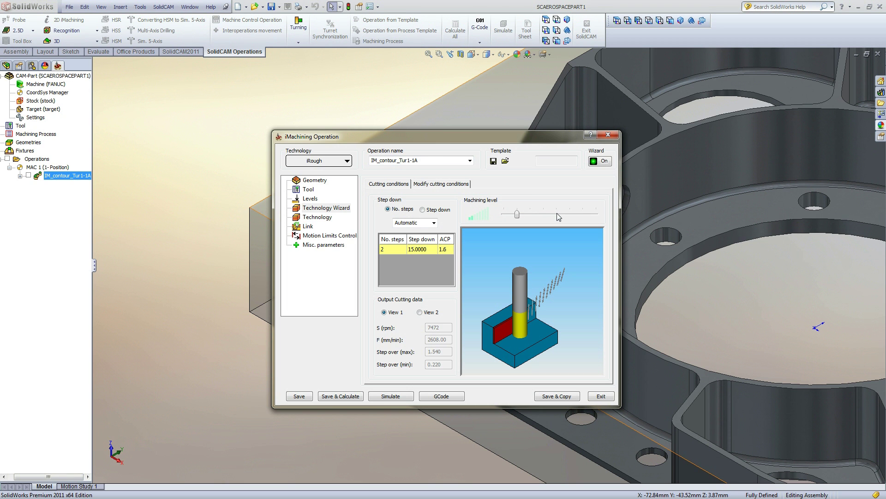
{"action": "key", "text": "Right"}
{"action": "key", "text": "Right"}
{"action": "key", "text": "Right"}
{"action": "key", "text": "Right"}
{"action": "key", "text": "Right"}
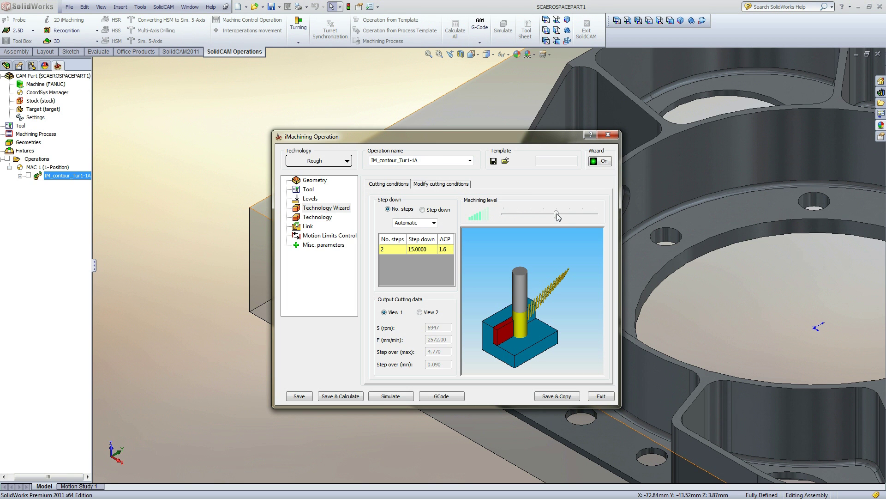
{"action": "key", "text": "Right"}
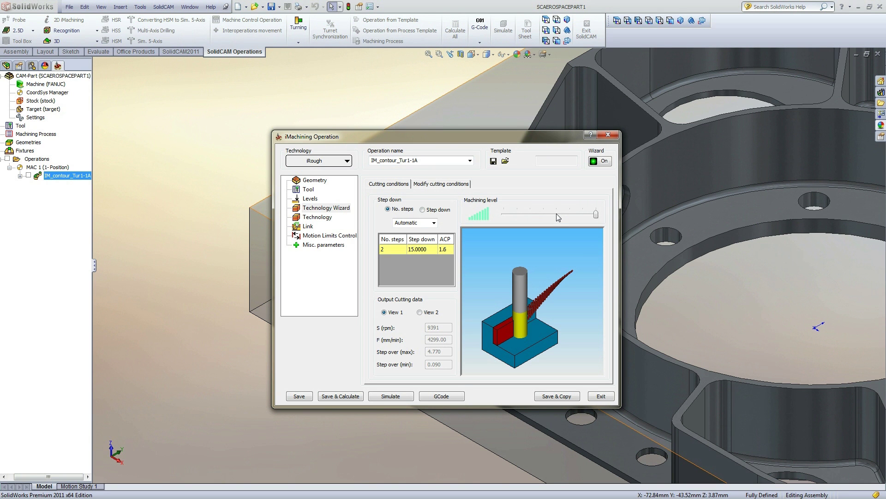
Step: Compare the output cutting data by setting the machining level to a middle notch and raising it directly to the maximum
{"action": "left_click", "coordinate": [557, 214]}
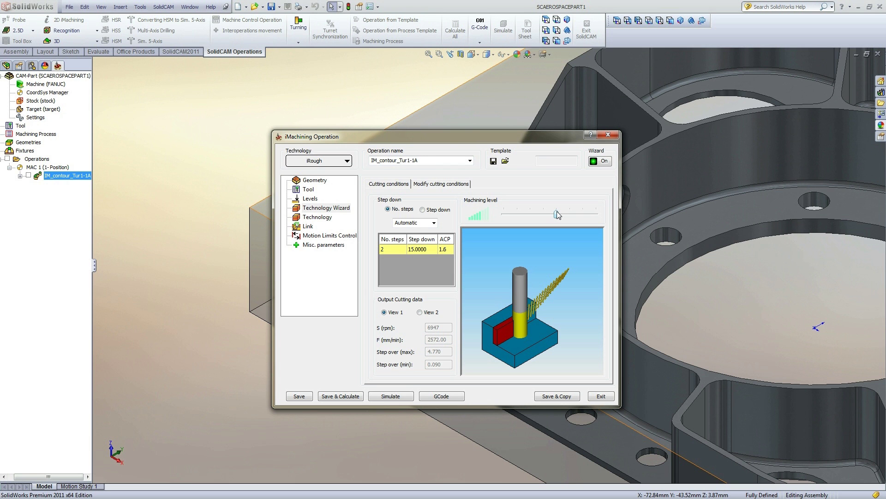
{"action": "left_click_drag", "start_coordinate": [557, 212], "coordinate": [596, 213]}
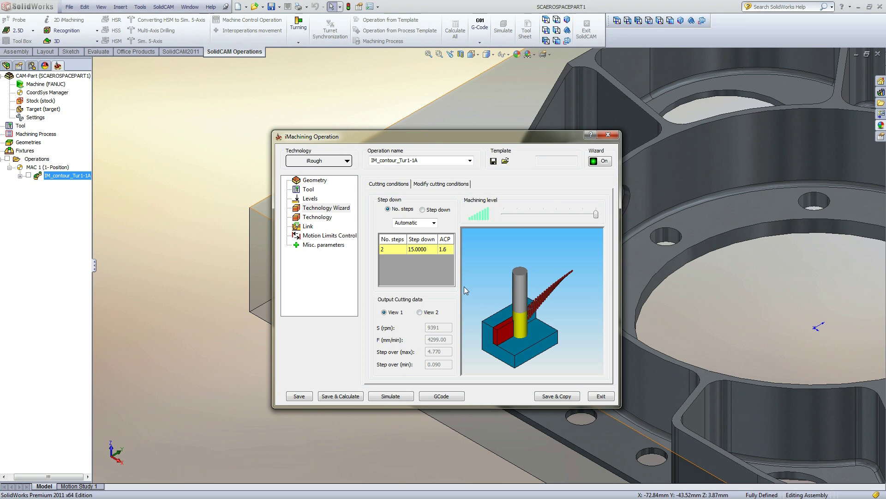
Step: Switch the output cutting data to View 2 and raise the machining level from its minimum to its maximum
{"action": "left_click", "coordinate": [433, 313]}
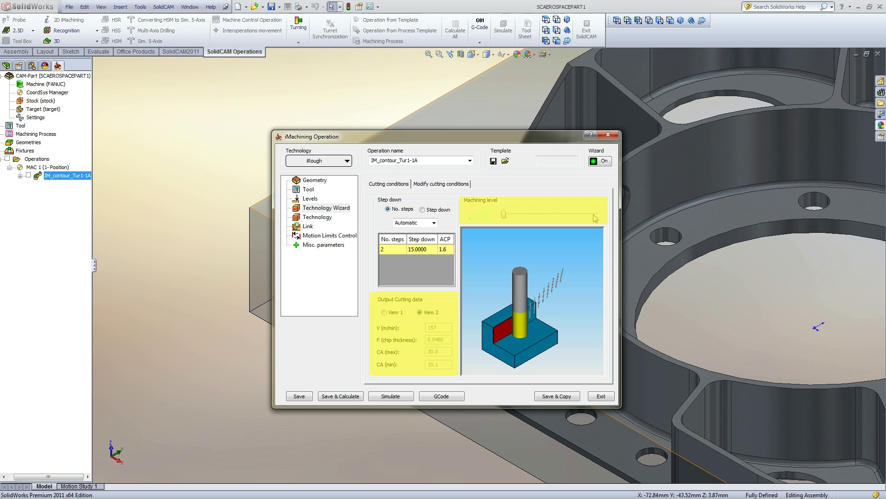
{"action": "left_click", "coordinate": [594, 215]}
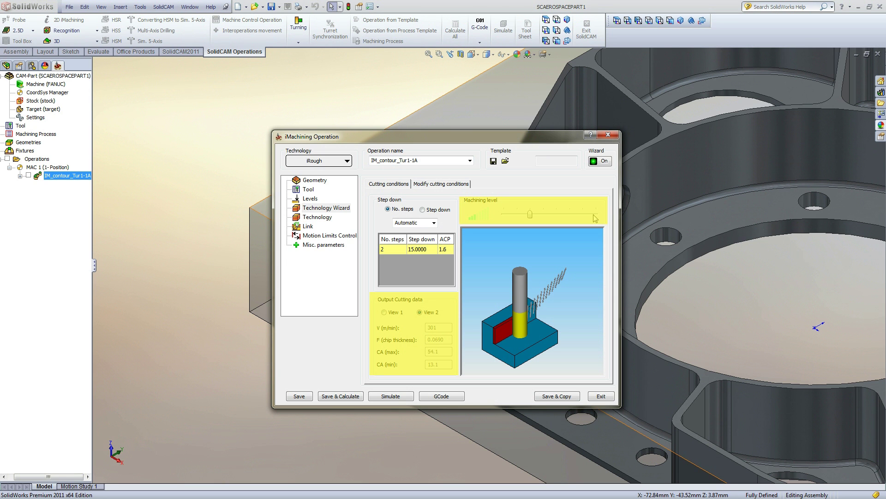
{"action": "left_click", "coordinate": [594, 215]}
{"action": "left_click", "coordinate": [594, 215]}
{"action": "left_click", "coordinate": [594, 215]}
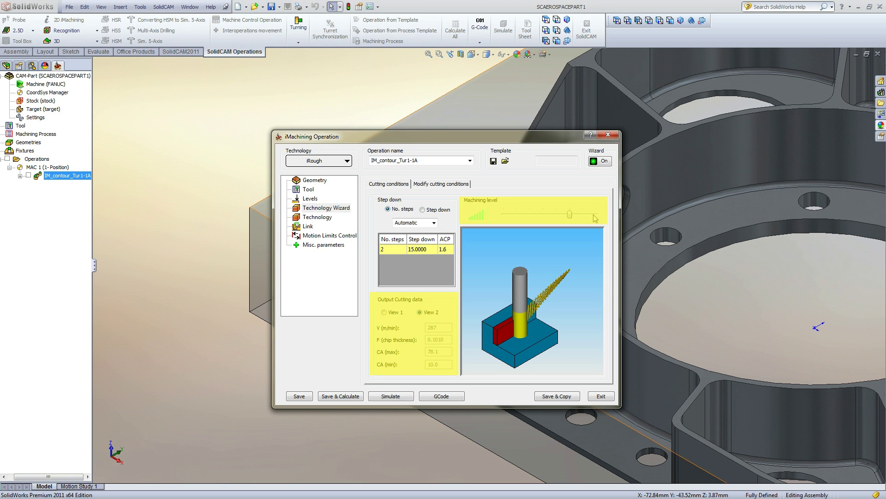
{"action": "left_click", "coordinate": [594, 215]}
{"action": "left_click", "coordinate": [595, 216]}
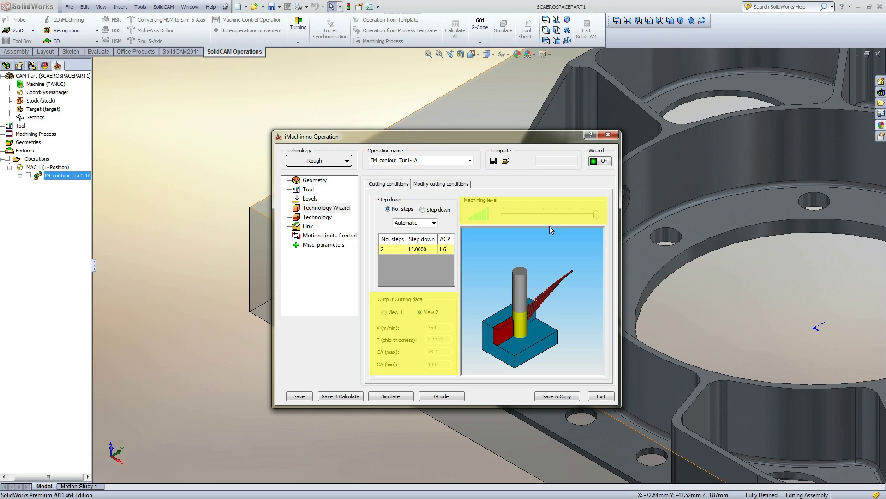
{"action": "left_click", "coordinate": [595, 216]}
Step: Lower the machining level notch by notch from the maximum to the low end of the range in View 2
{"action": "key", "text": "Left"}
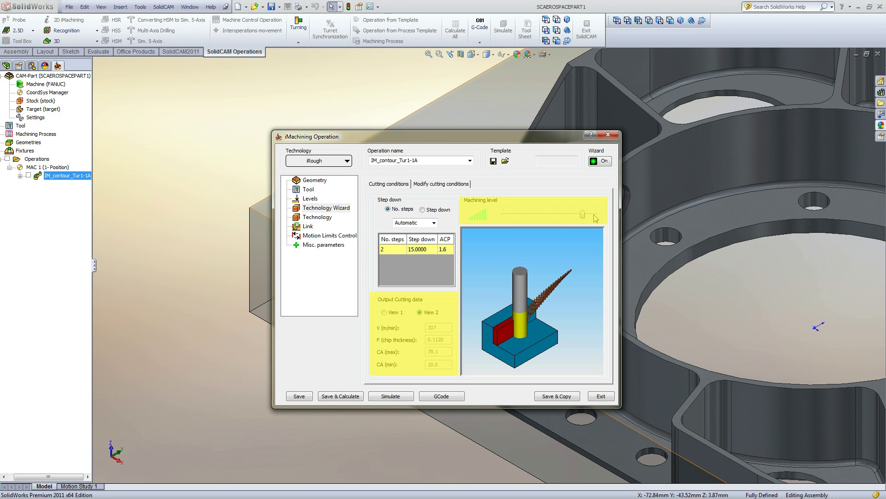
{"action": "key", "text": "Left"}
{"action": "key", "text": "Left"}
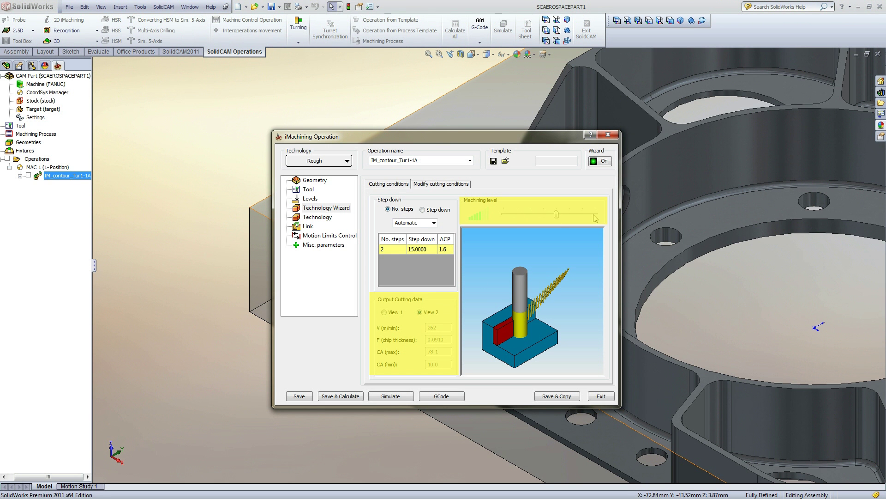
{"action": "key", "text": "Left"}
{"action": "key", "text": "Left"}
{"action": "key", "text": "Left"}
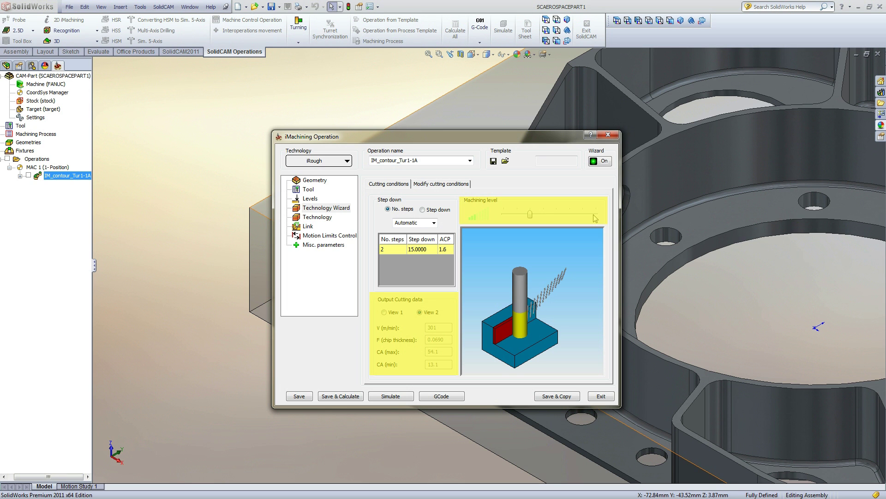
{"action": "key", "text": "Left"}
Step: Raise the machining level from the low end back to the maximum with View 2 active
{"action": "key", "text": "Right"}
{"action": "key", "text": "Right"}
{"action": "key", "text": "Right"}
{"action": "key", "text": "Right"}
{"action": "key", "text": "Right"}
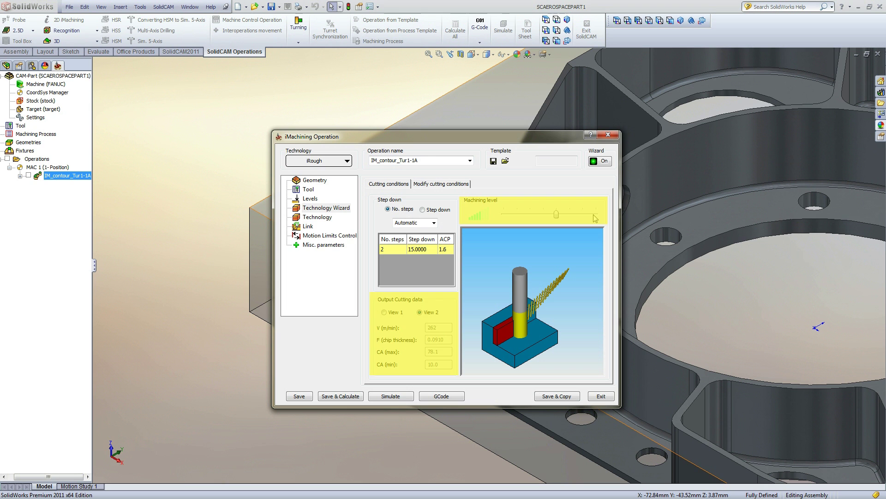
{"action": "left_click", "coordinate": [594, 215]}
{"action": "left_click", "coordinate": [594, 215]}
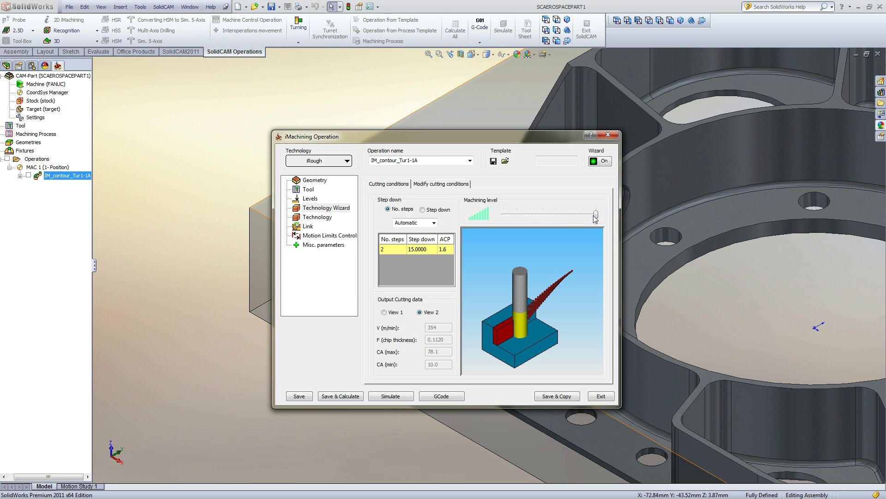
Step: Compare the output cutting data by switching to View 1 and back to View 2
{"action": "left_click", "coordinate": [389, 313]}
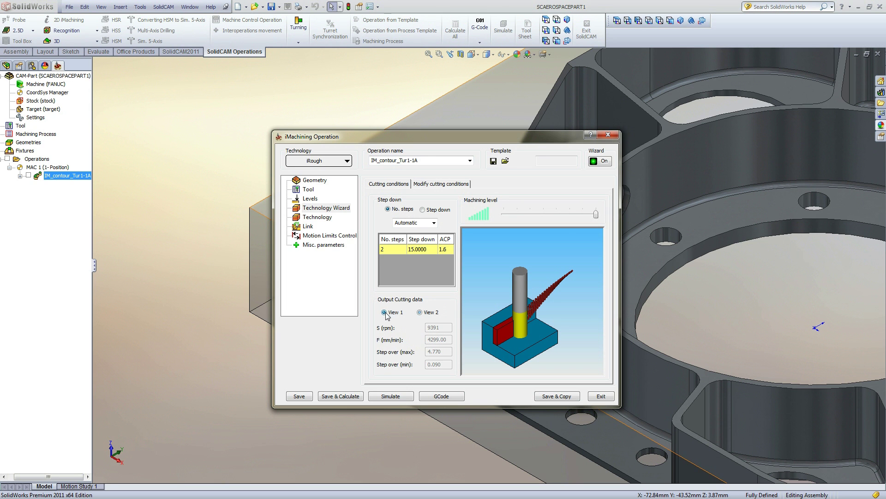
{"action": "left_click", "coordinate": [420, 312]}
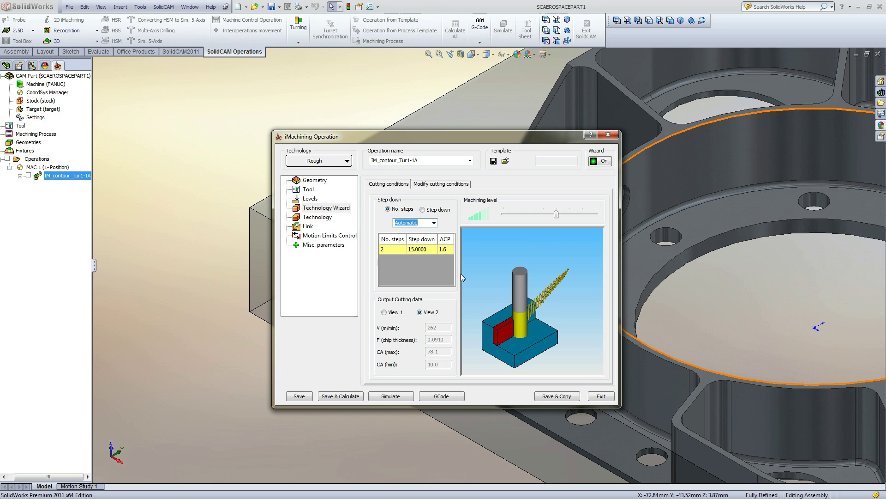
Step: Try a number of steps of 1 with the cutting preview enlarged, and return the setting to Automatic
{"action": "left_click", "coordinate": [508, 289]}
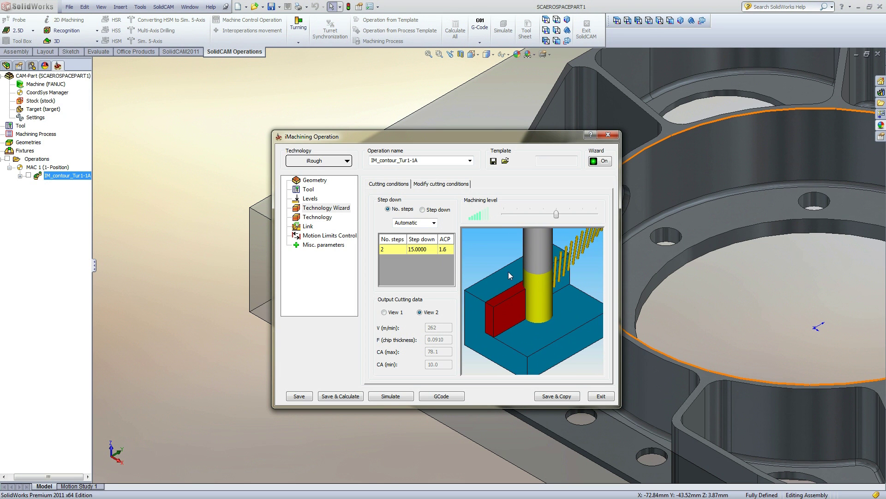
{"action": "left_click", "coordinate": [430, 223]}
{"action": "type", "text": "1"}
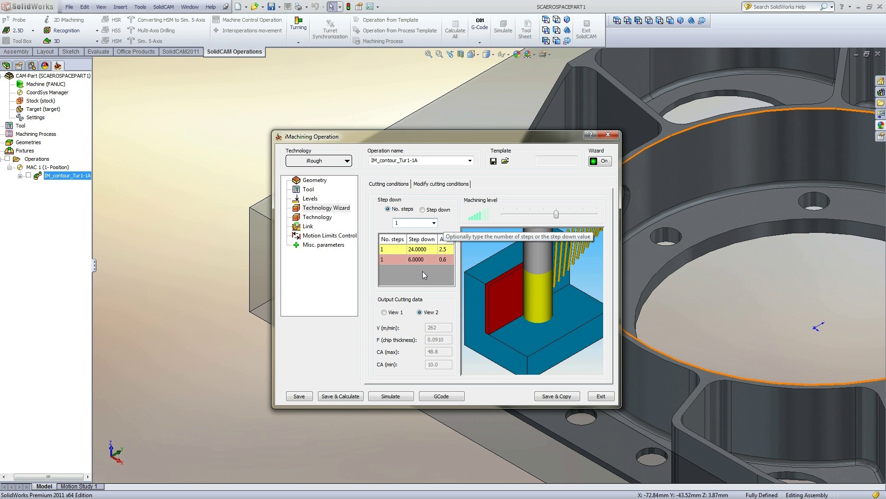
{"action": "left_click", "coordinate": [434, 223]}
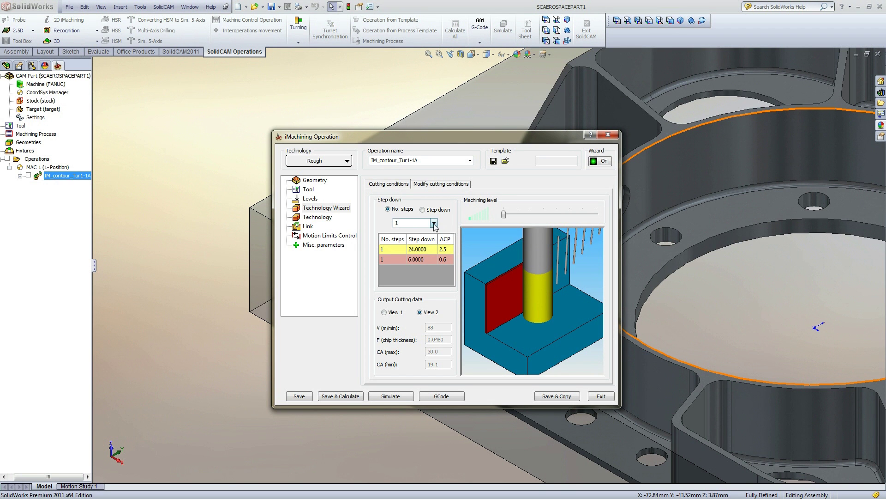
{"action": "left_click", "coordinate": [425, 231]}
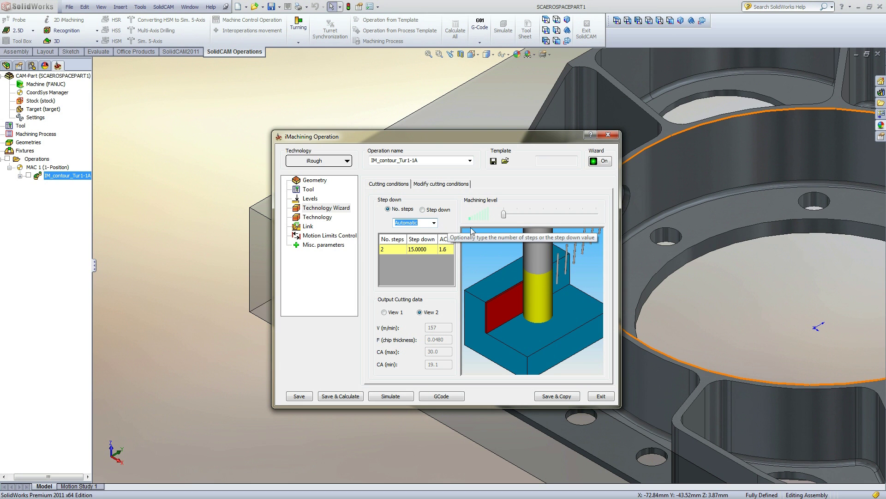
Step: Raise the machining level toward the middle of the range and bring it back down to the minimum
{"action": "left_click_drag", "start_coordinate": [505, 214], "coordinate": [553, 219]}
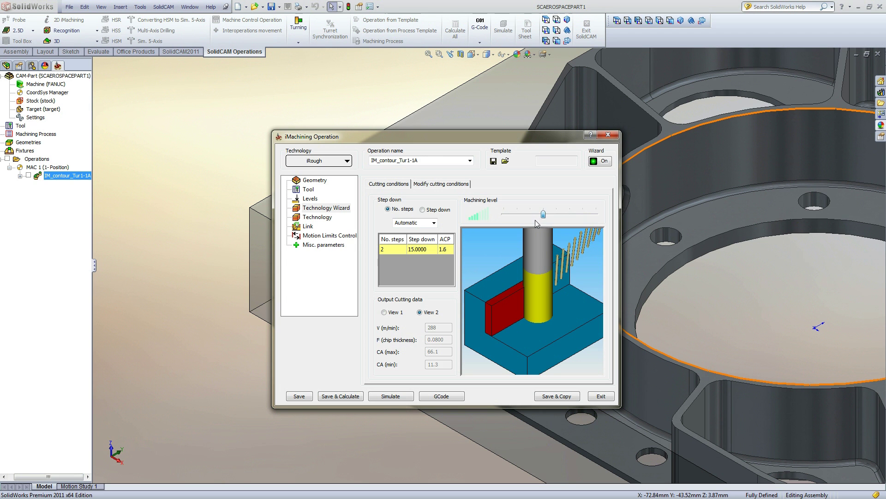
{"action": "left_click_drag", "start_coordinate": [536, 219], "coordinate": [504, 221]}
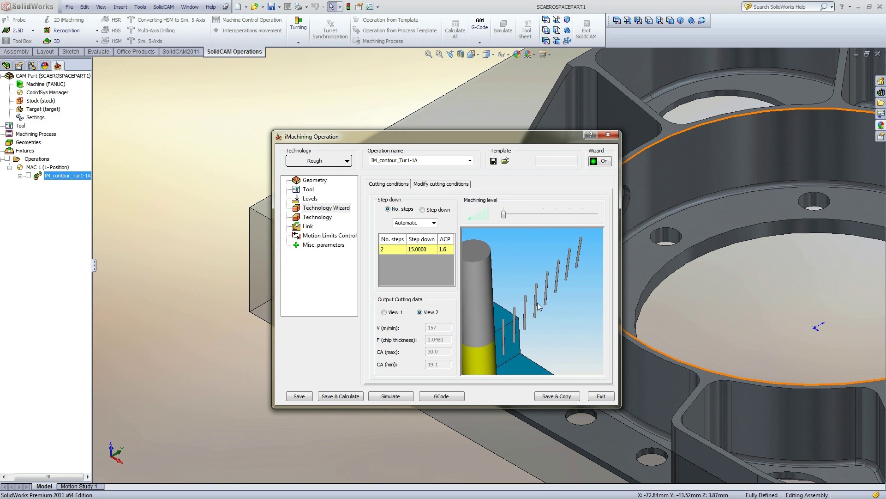
Step: Step the machining level from the minimum up to the maximum with the enlarged chip preview in view
{"action": "left_click", "coordinate": [510, 215]}
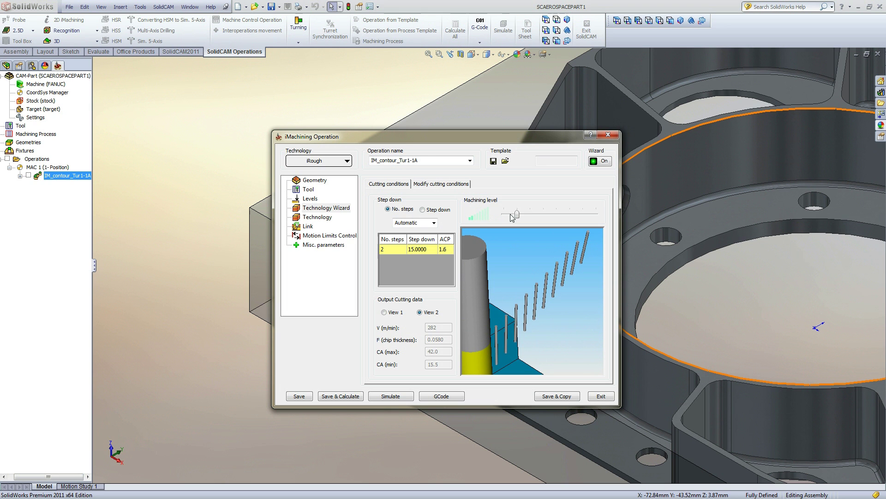
{"action": "key", "text": "Right"}
{"action": "key", "text": "Right"}
{"action": "key", "text": "Right"}
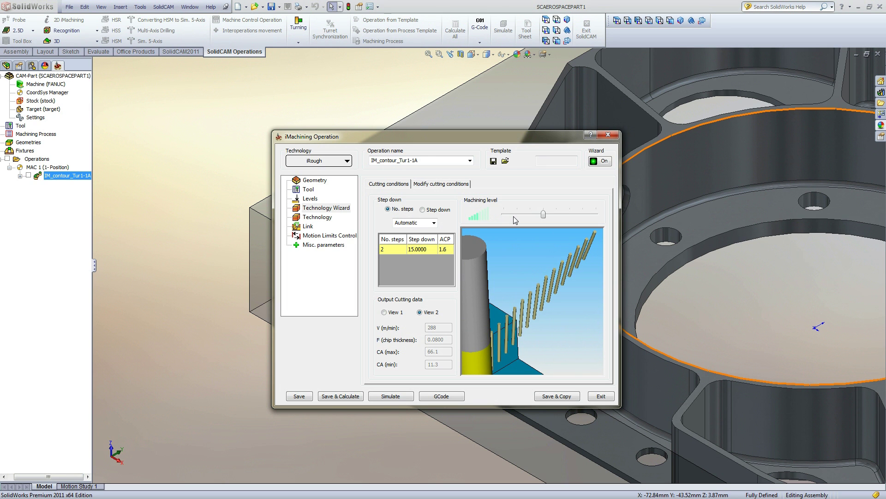
{"action": "key", "text": "Right"}
{"action": "key", "text": "Right"}
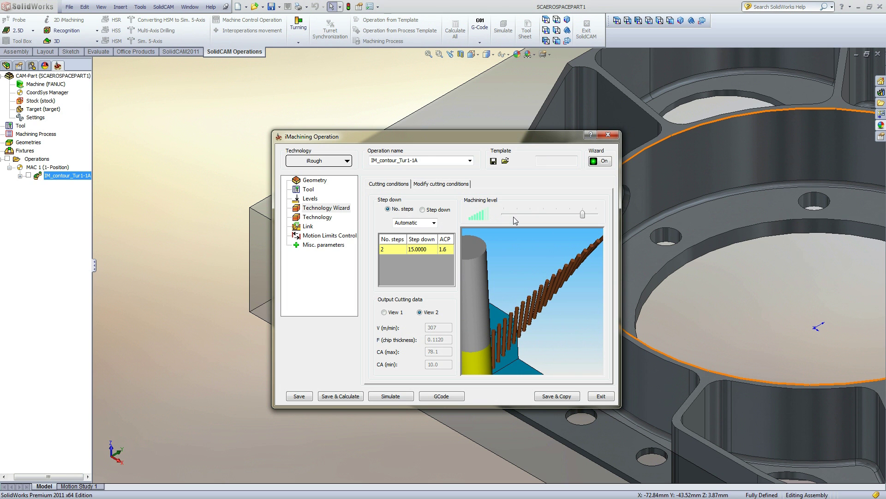
{"action": "key", "text": "Right"}
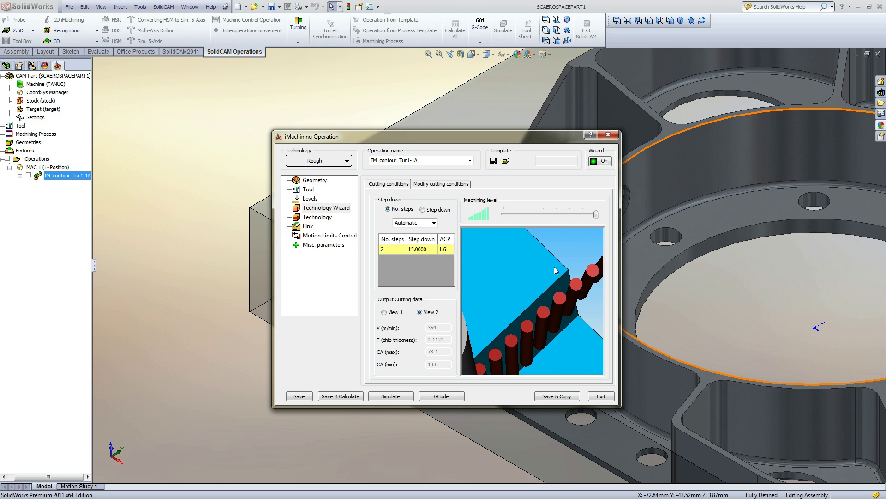
Step: Step the machining level down to the minimum with the chip preview in view, and return it to the maximum
{"action": "key", "text": "Left"}
{"action": "key", "text": "Left"}
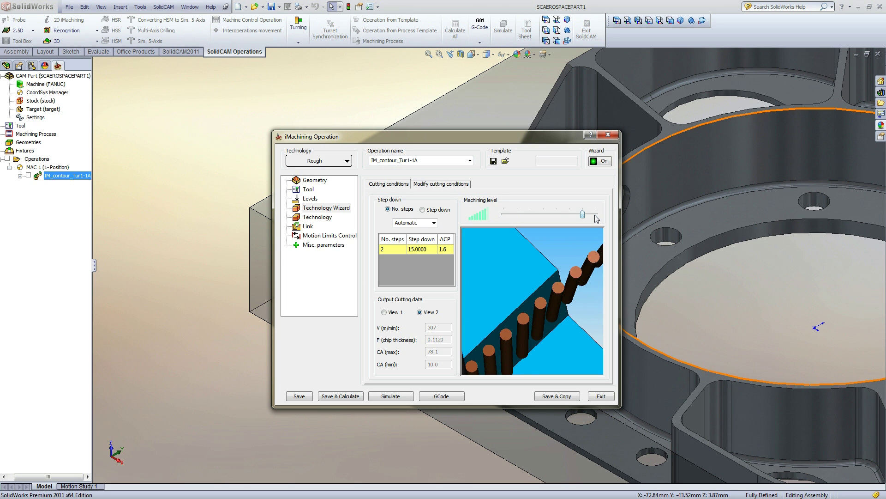
{"action": "key", "text": "Left"}
{"action": "key", "text": "Left"}
{"action": "key", "text": "Left"}
{"action": "key", "text": "Left"}
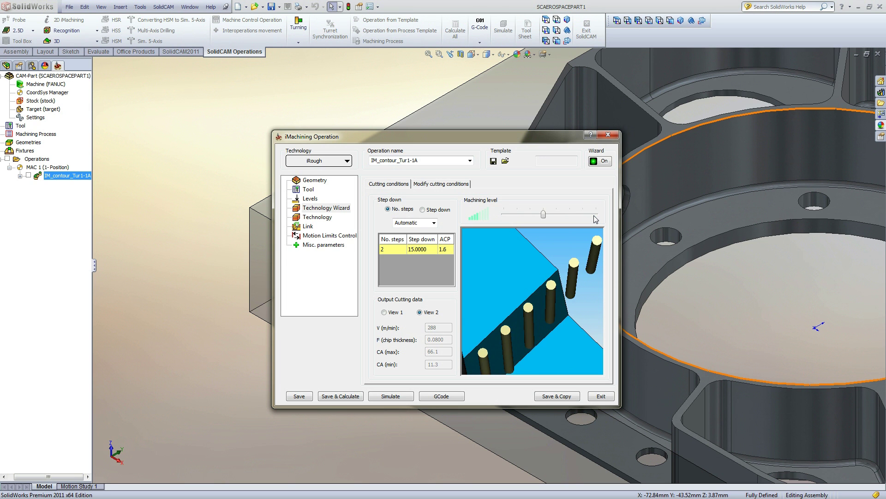
{"action": "key", "text": "Left"}
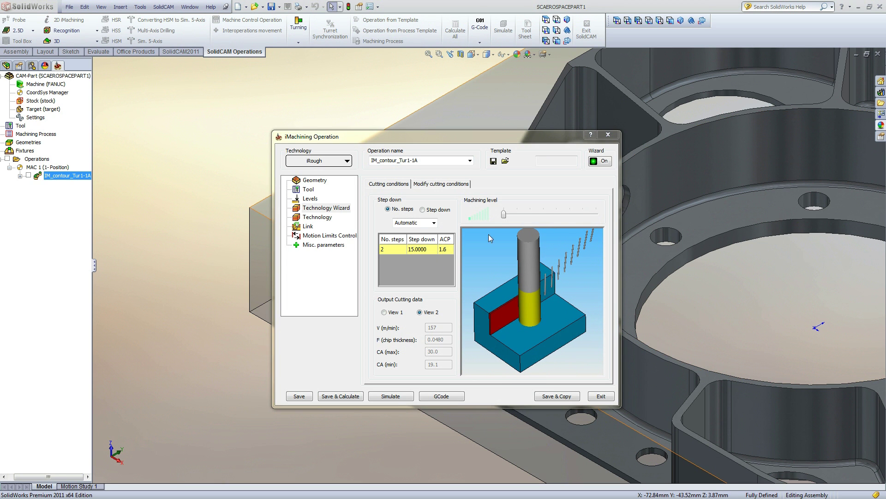
{"action": "left_click_drag", "start_coordinate": [504, 217], "coordinate": [610, 222]}
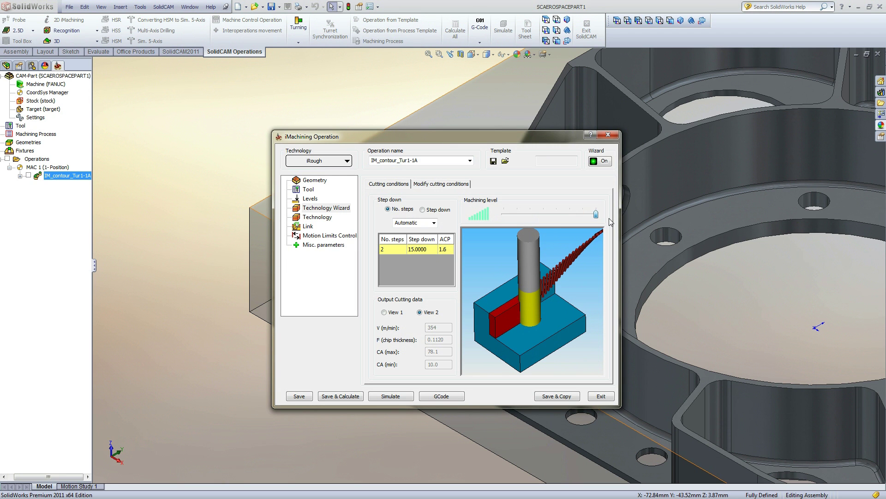
Step: Compare the View 1 output cutting data with the tool's feed and spin data and the technology parameters, returning to the Technology Wizard
{"action": "left_click", "coordinate": [397, 312]}
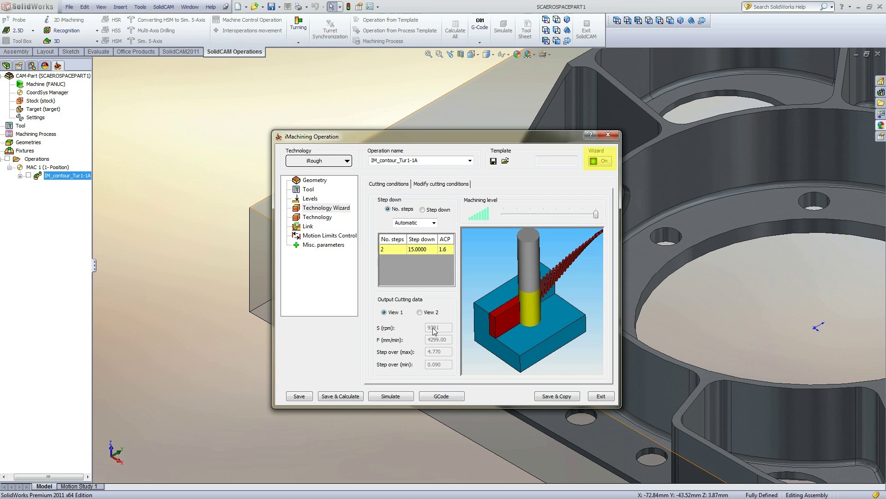
{"action": "left_click", "coordinate": [309, 190]}
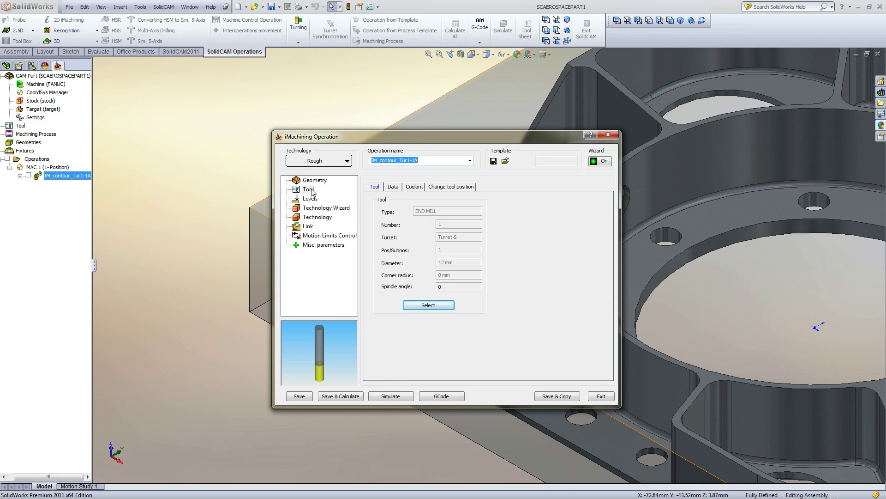
{"action": "left_click", "coordinate": [395, 187]}
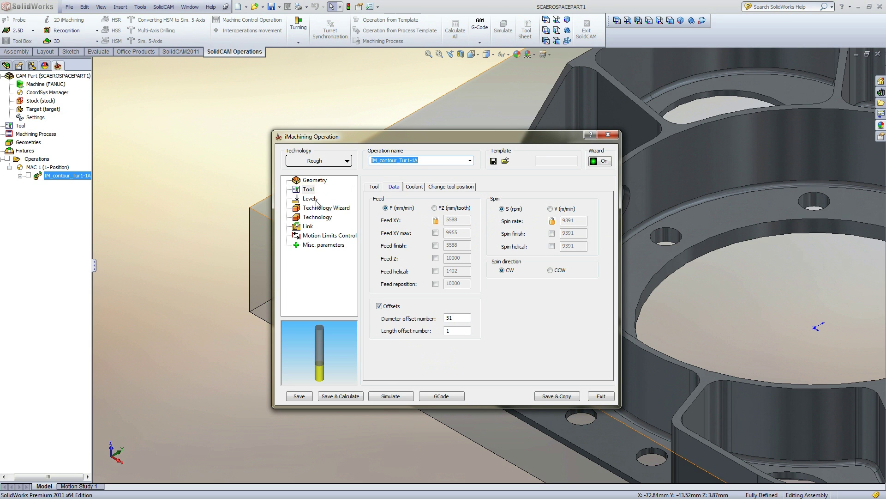
{"action": "left_click", "coordinate": [317, 218]}
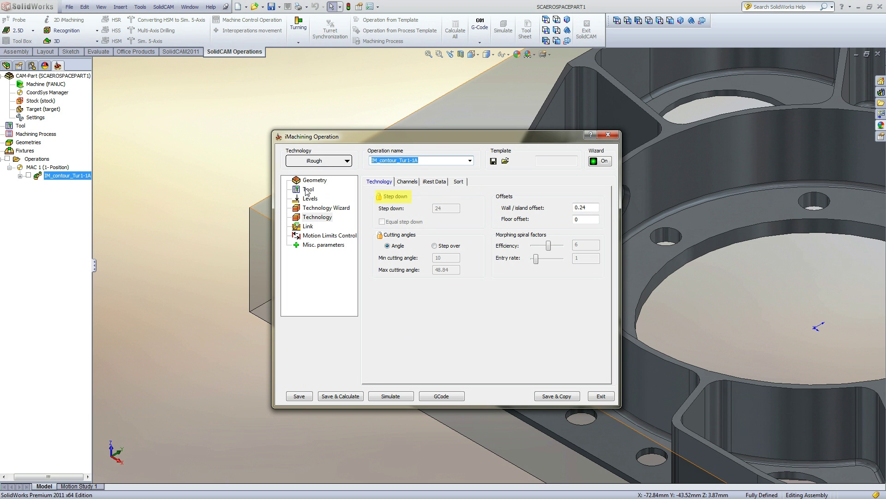
{"action": "left_click", "coordinate": [324, 208]}
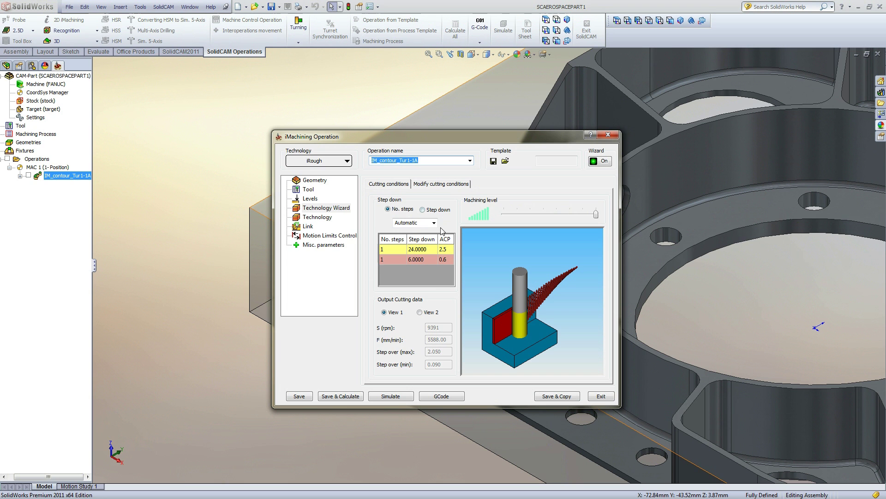
Step: Switch the wizard off and lower the machining level to the minimum, checking its effect on the tool data and technology parameters
{"action": "left_click", "coordinate": [600, 163]}
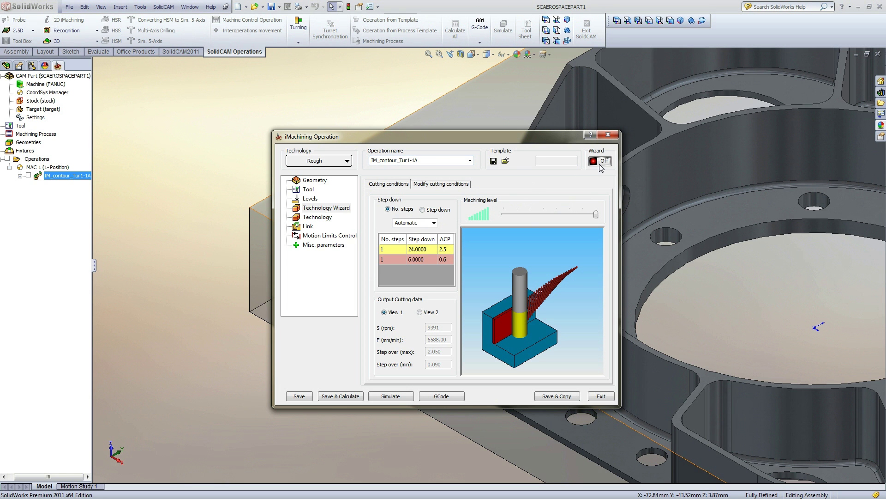
{"action": "left_click_drag", "start_coordinate": [596, 216], "coordinate": [494, 218]}
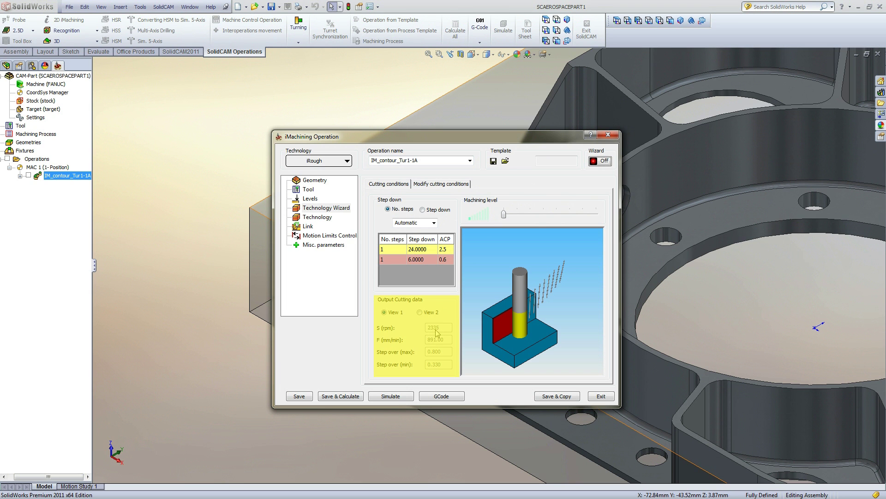
{"action": "left_click", "coordinate": [308, 190]}
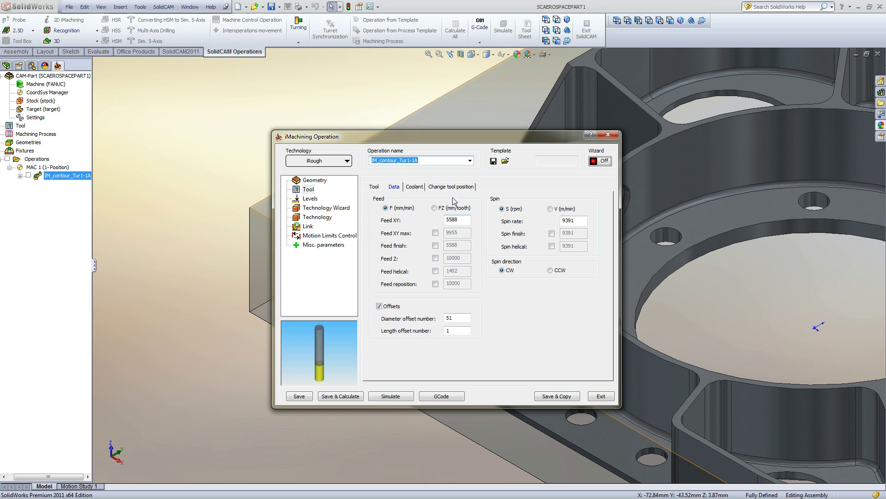
{"action": "left_click", "coordinate": [318, 217]}
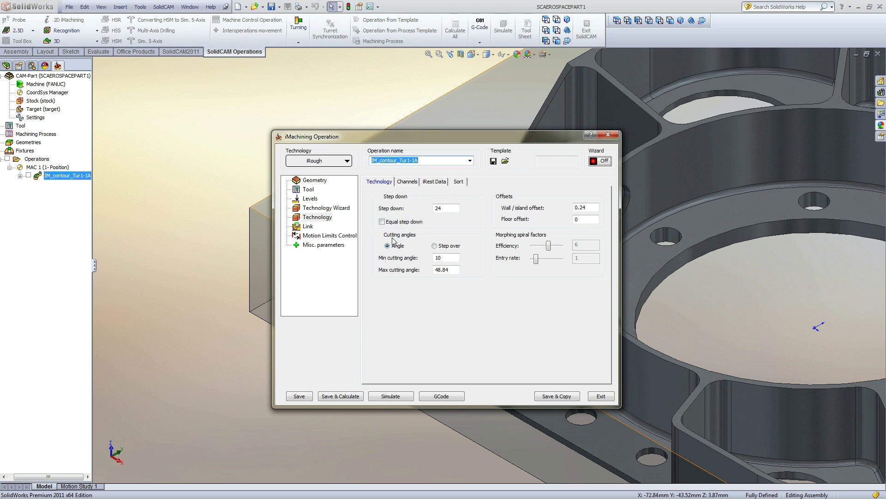
Step: Switch the wizard back on and check the tool's feed and spin data before returning to the Technology Wizard
{"action": "left_click", "coordinate": [598, 164]}
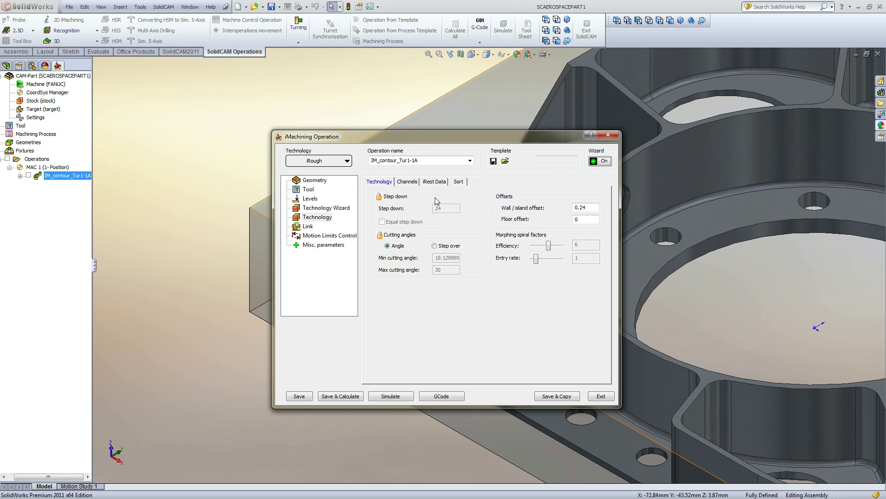
{"action": "left_click", "coordinate": [308, 190]}
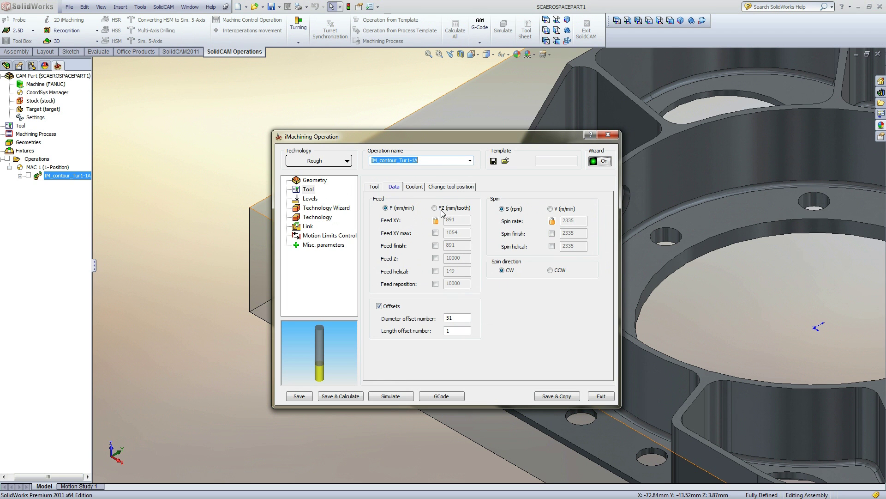
{"action": "left_click", "coordinate": [329, 209]}
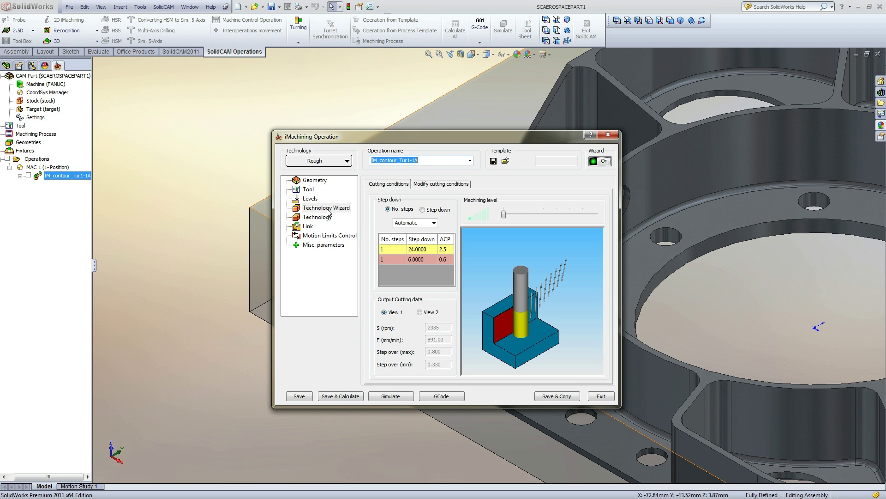